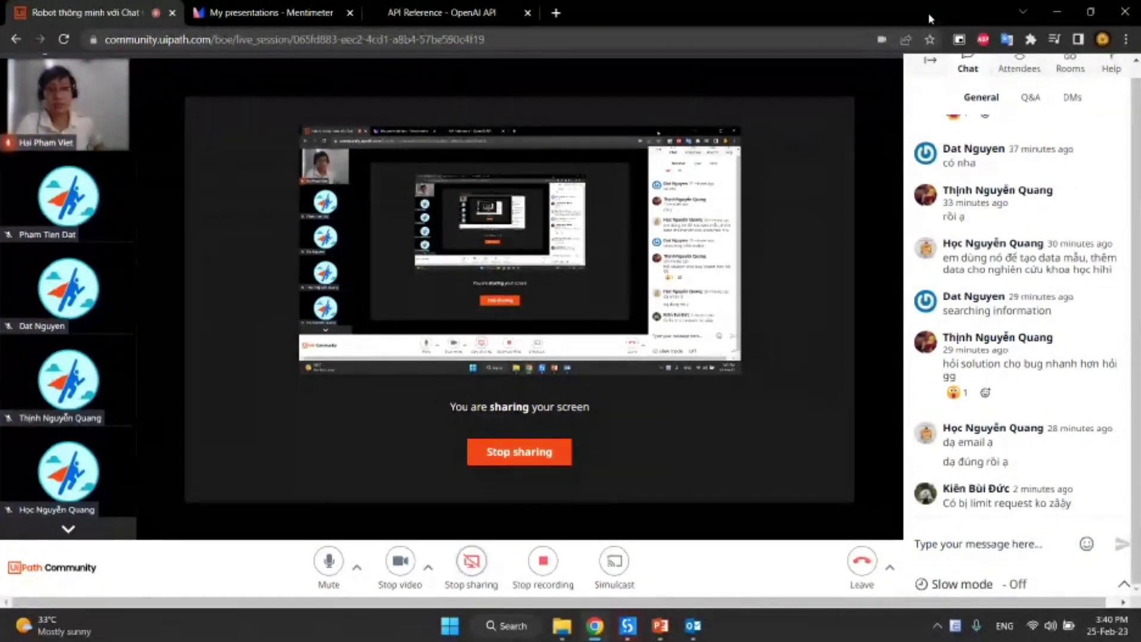
Switch to the ChatGPT project in UiPath Studio and check the timeout property of the HTTP Request activity
left_click(1056, 12)
key("alt+Tab")
key("alt+Tab")
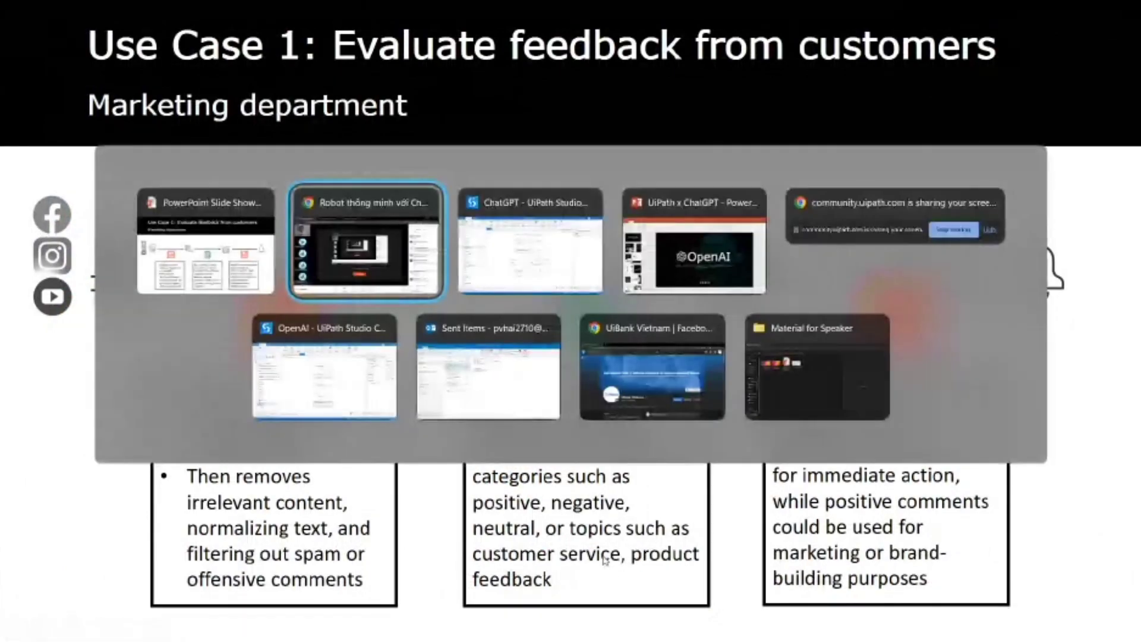
scroll(664, 392, "up", 1)
scroll(664, 392, "up", 3)
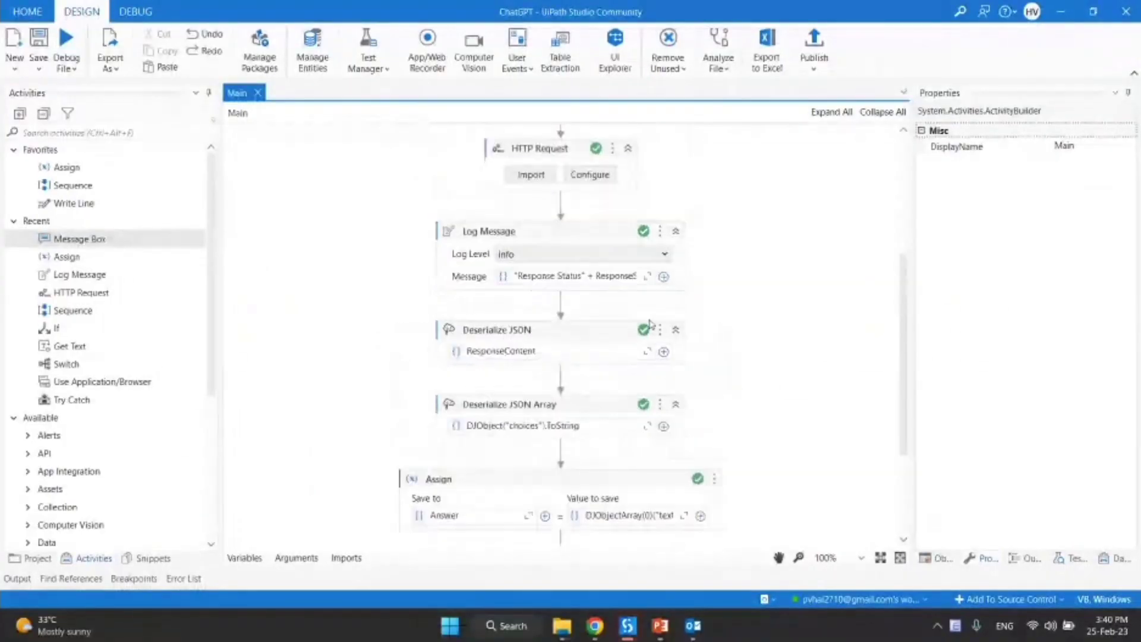
left_click(589, 218)
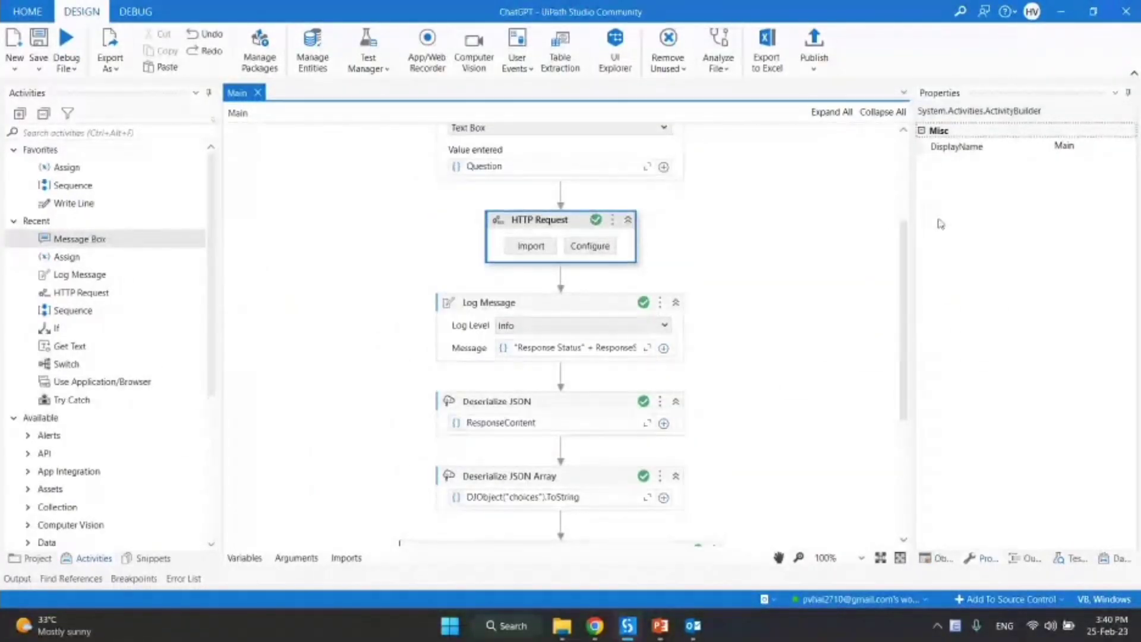
scroll(874, 261, "up", 2)
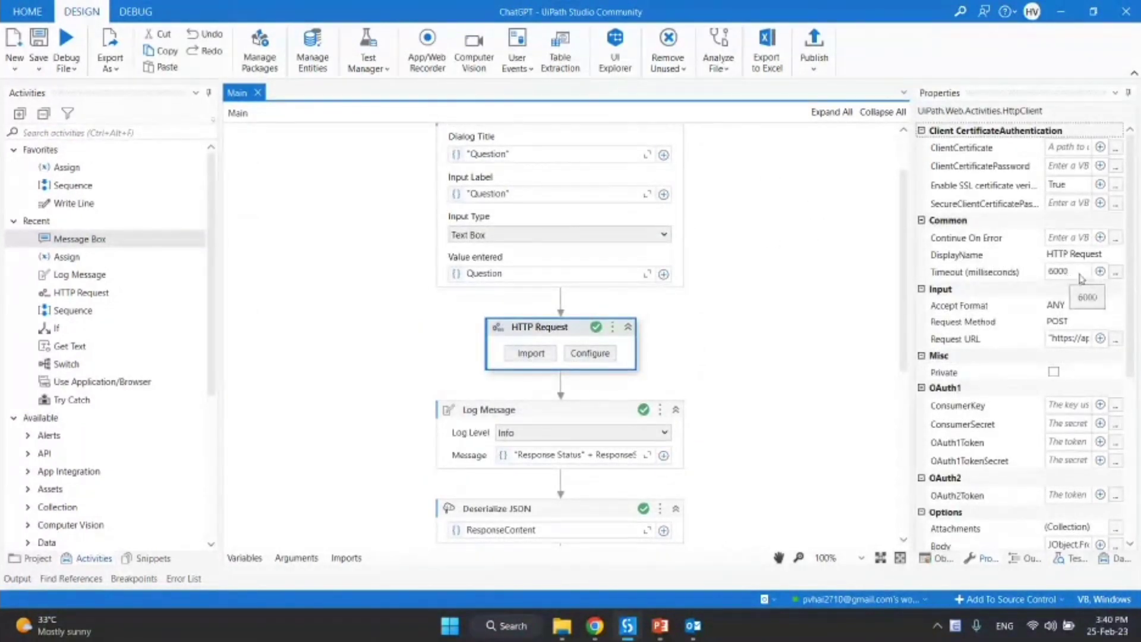
left_click(1068, 273)
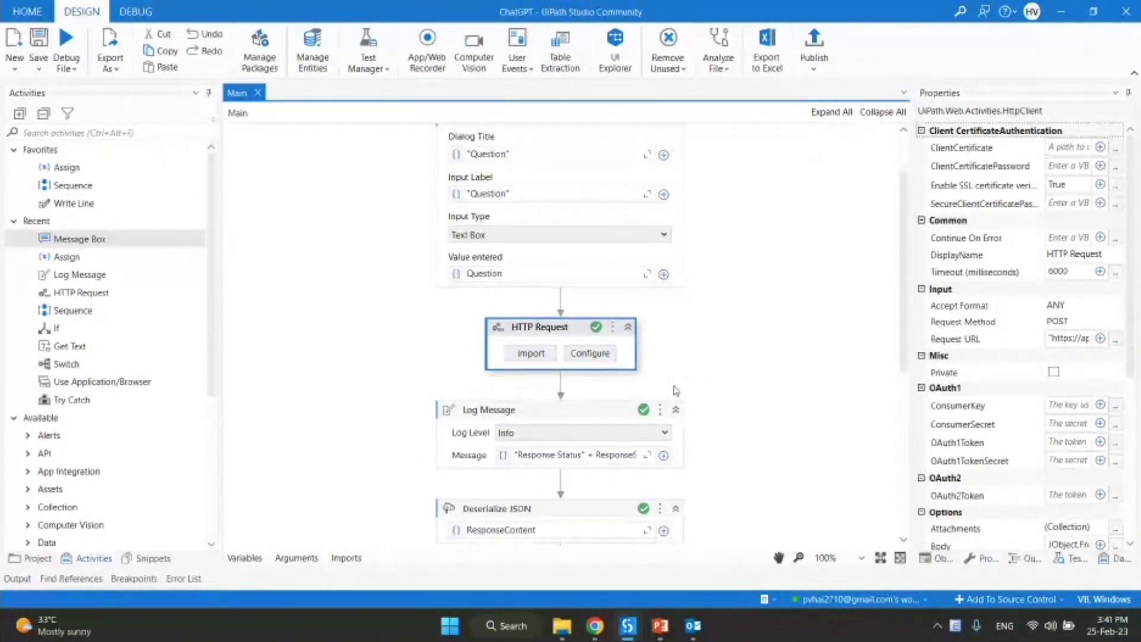
left_click_drag(682, 380, 462, 351)
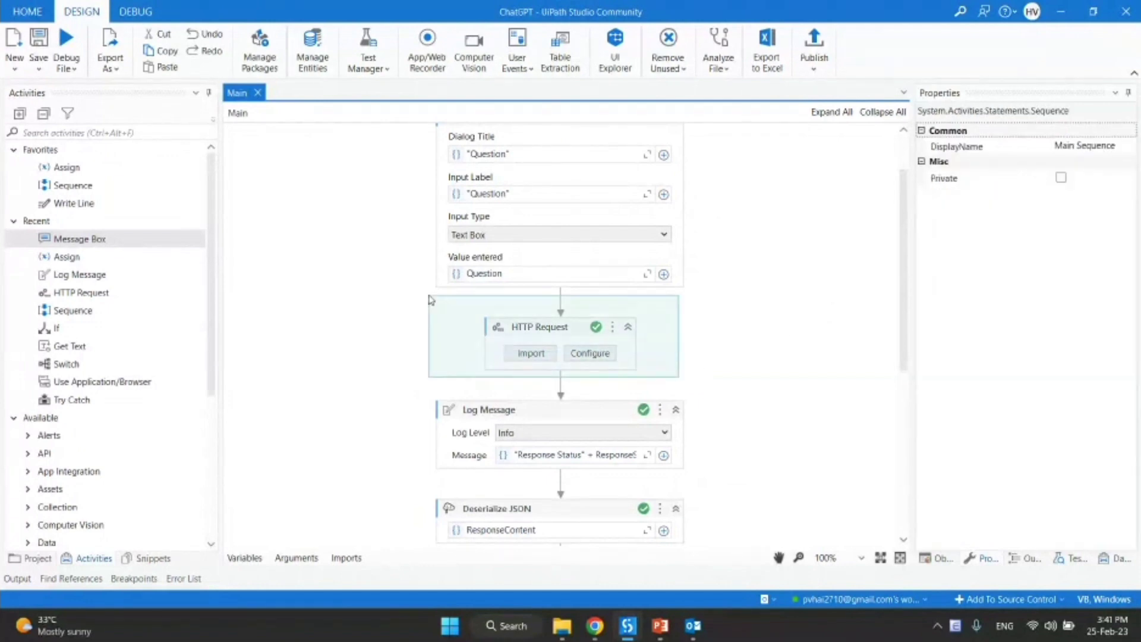
scroll(826, 337, "down", 3)
left_click(826, 337)
Switch to the UiBank Vietnam Facebook page in Chrome and open the photo of the rewards cards post
mouse_move(606, 634)
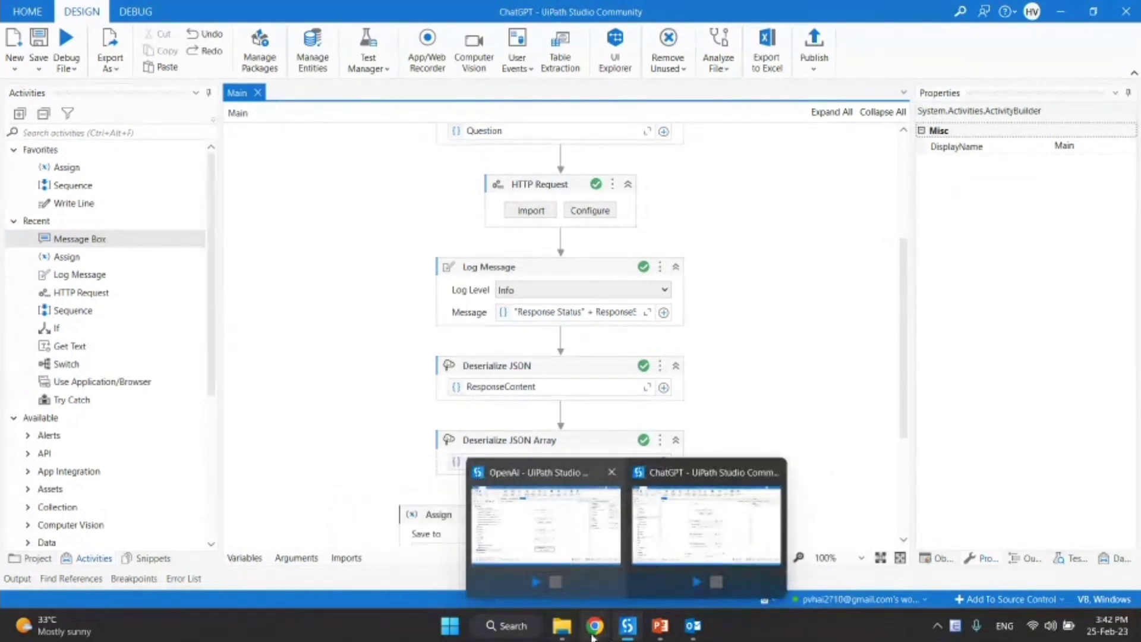
left_click(452, 535)
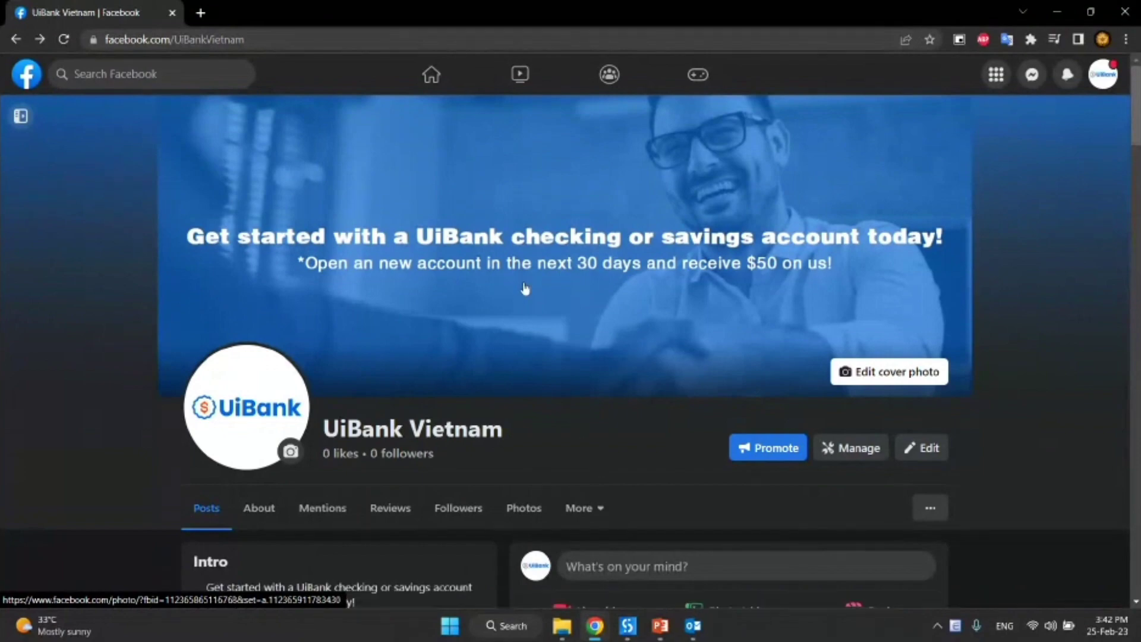
scroll(616, 313, "down", 3)
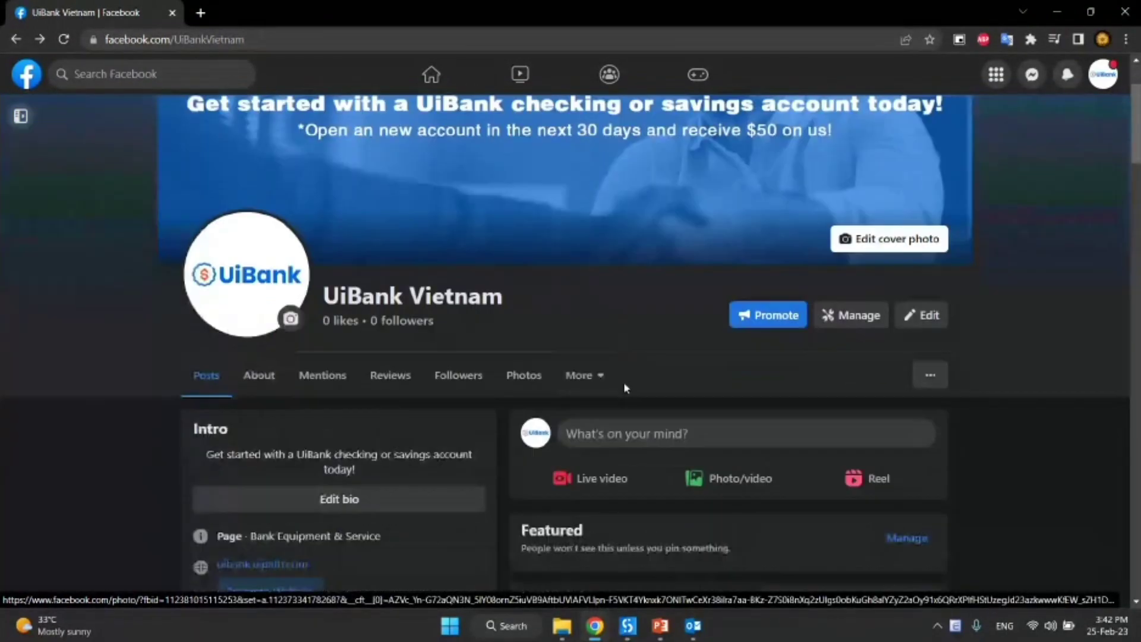
scroll(623, 382, "down", 7)
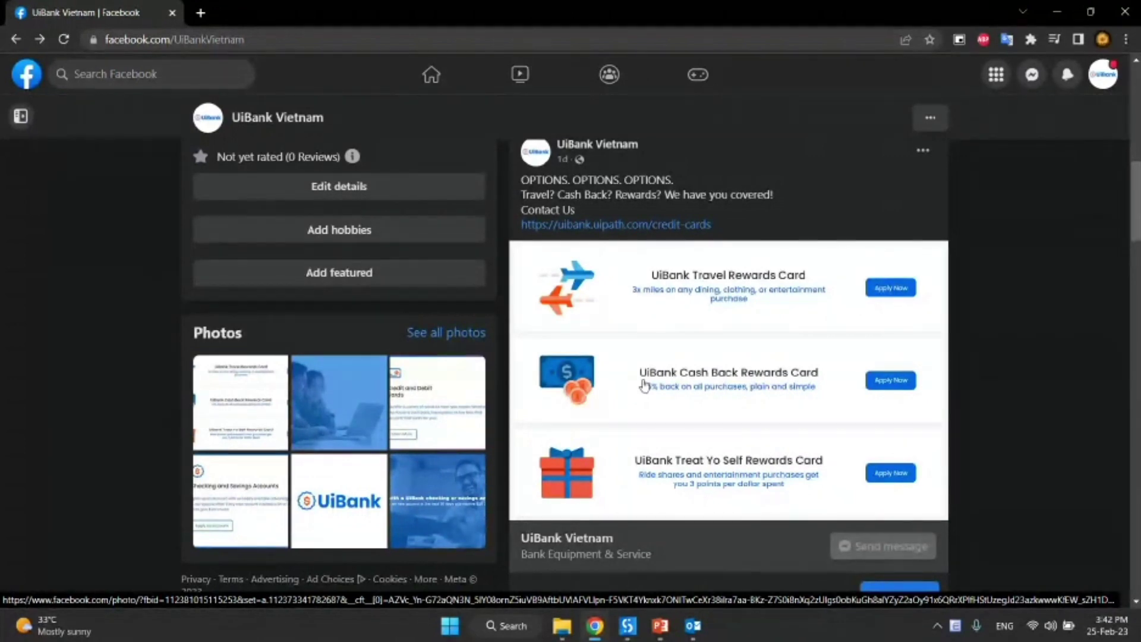
left_click(689, 338)
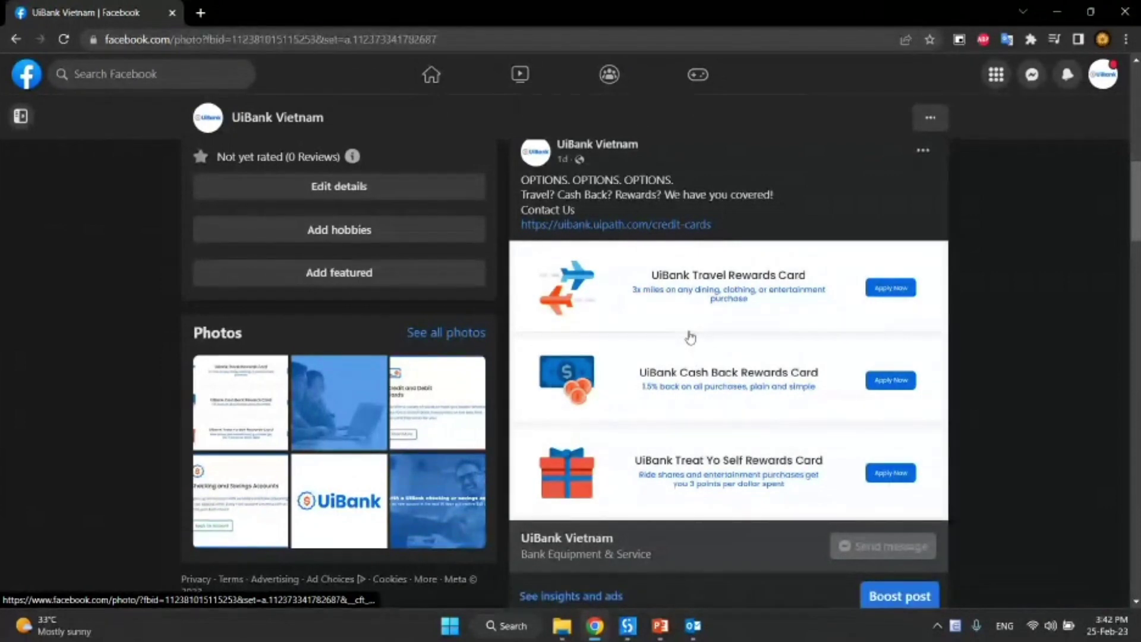
Read through the customer comments under the rewards cards photo
scroll(1019, 351, "down", 4)
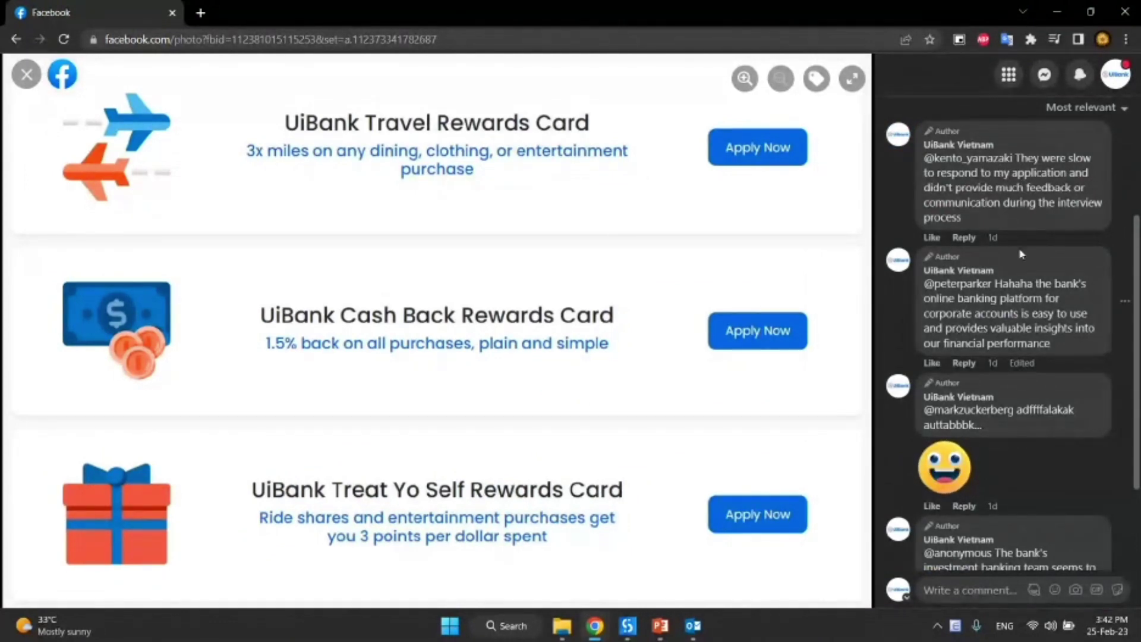
scroll(1017, 273, "down", 1)
scroll(1018, 323, "down", 3)
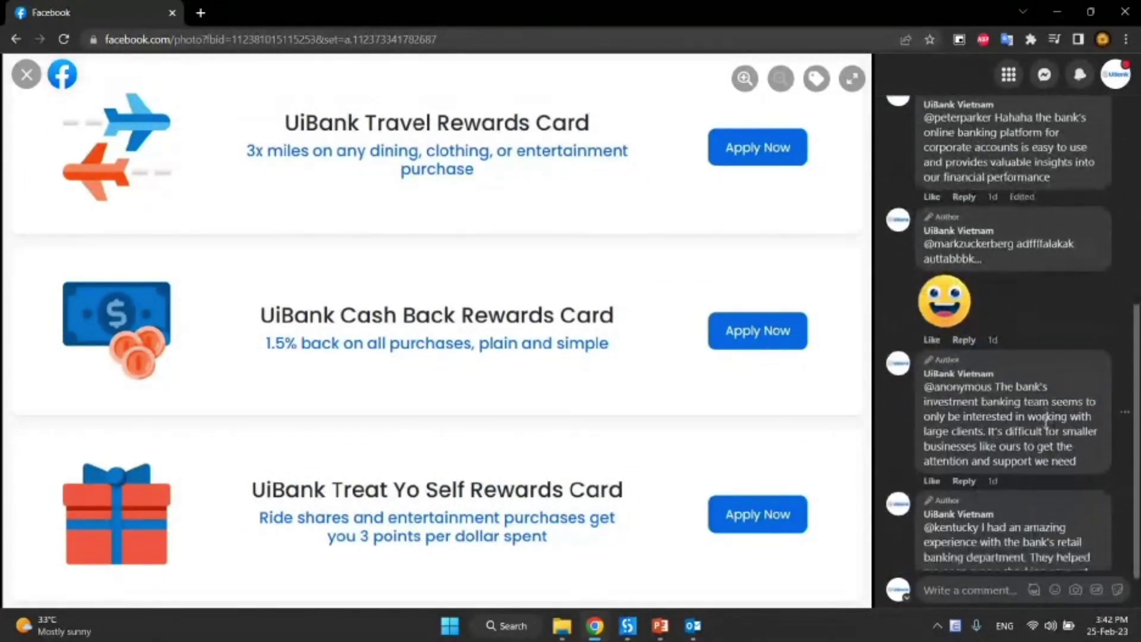
scroll(1039, 434, "up", 4)
scroll(1048, 409, "up", 5)
scroll(983, 344, "down", 8)
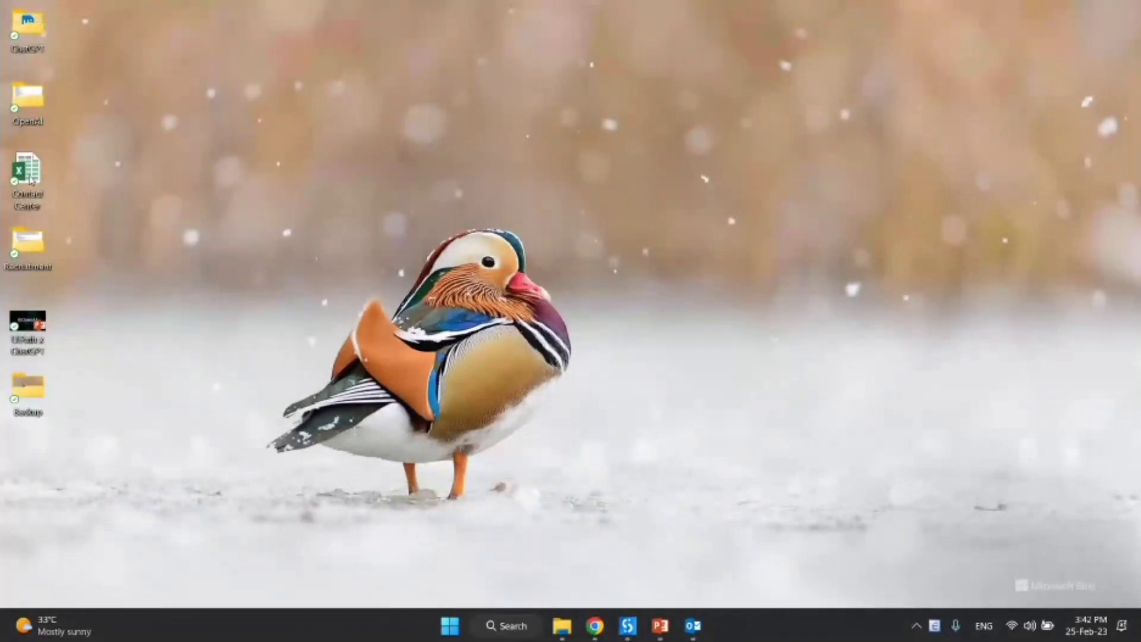
Open the Contact Center workbook from the desktop in Excel and examine its department names and sentiment headings
double_click(31, 182)
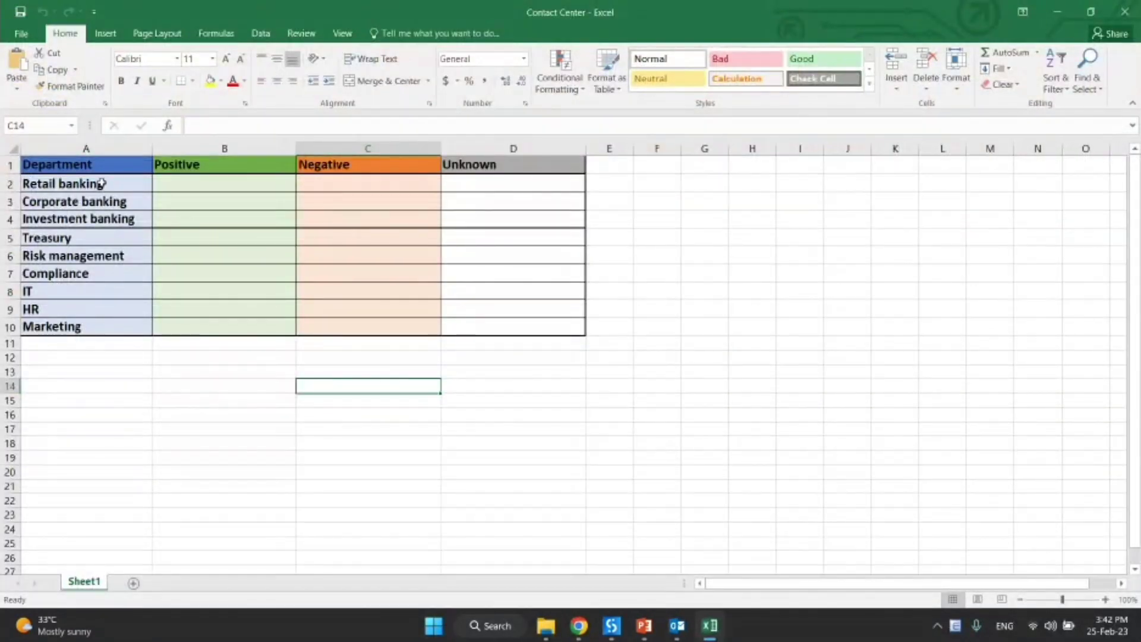
left_click(101, 183)
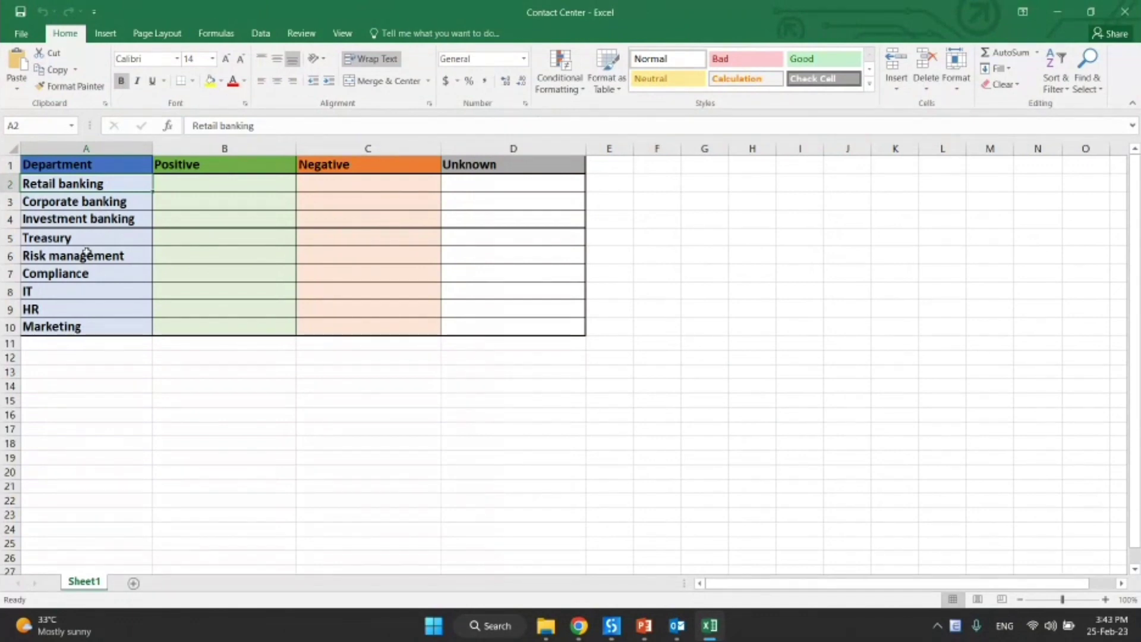
left_click(120, 221)
left_click(92, 251)
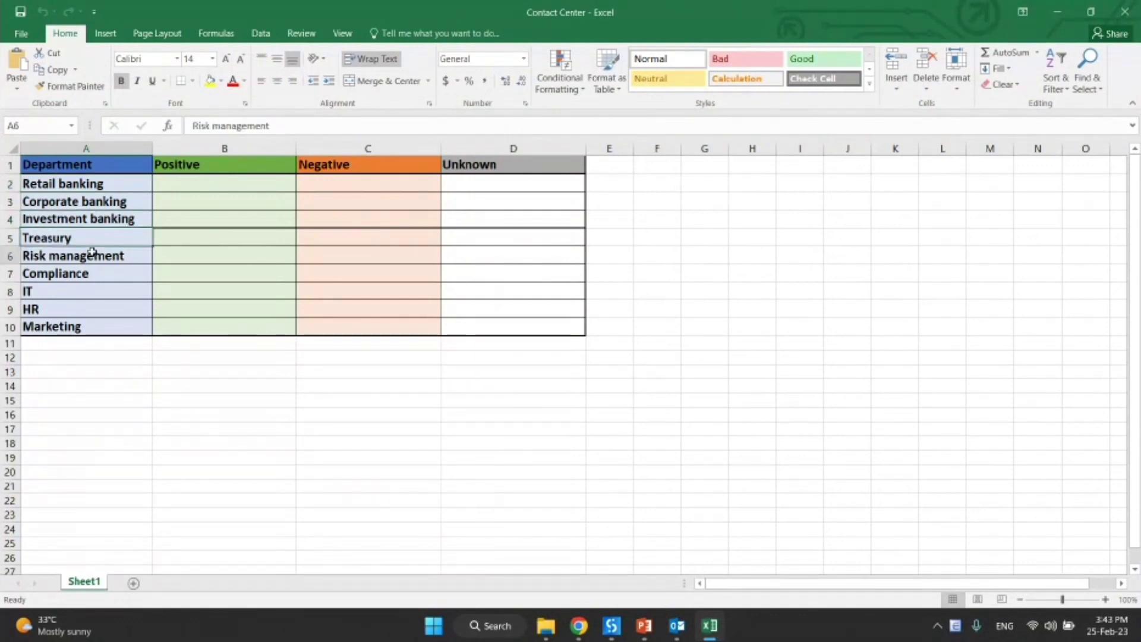
left_click(93, 234)
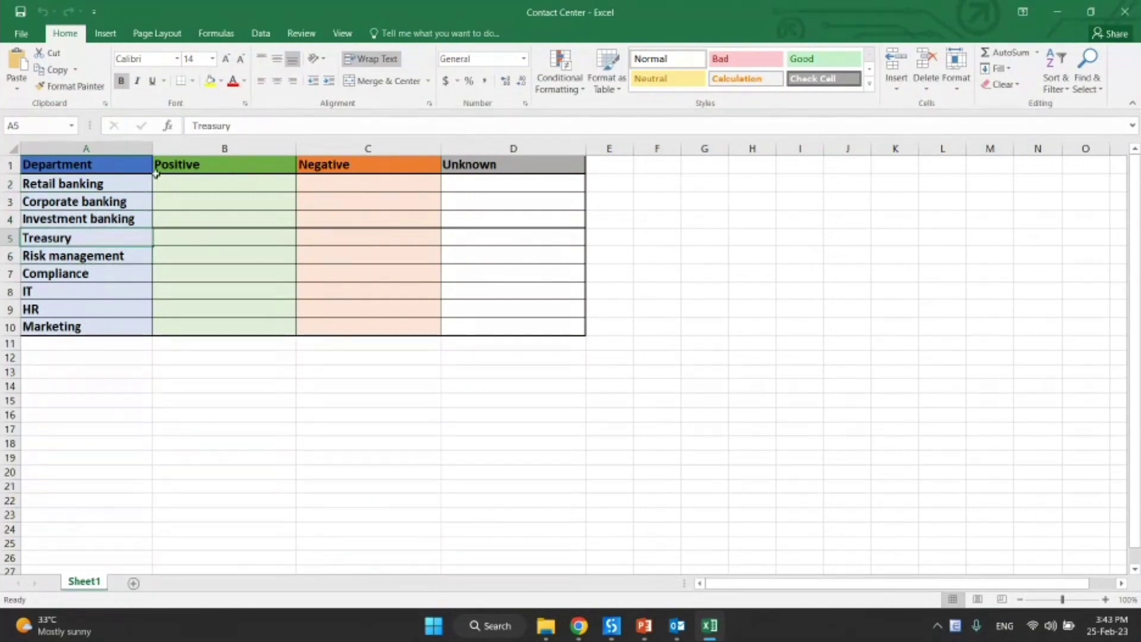
left_click(156, 169)
left_click(331, 179)
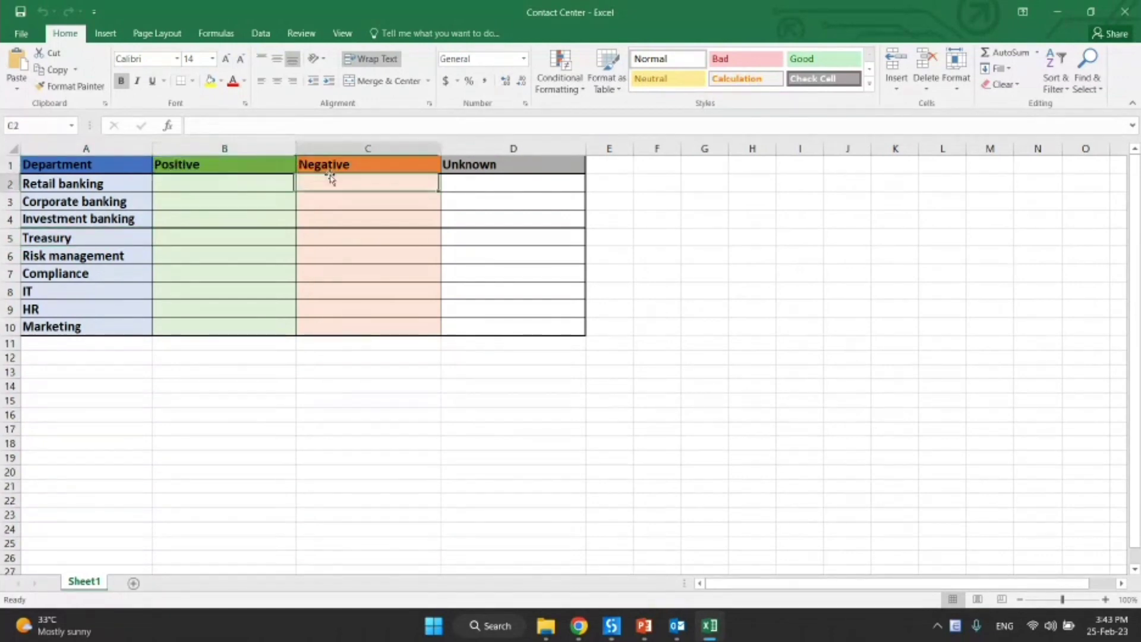
left_click(407, 164)
left_click(484, 166)
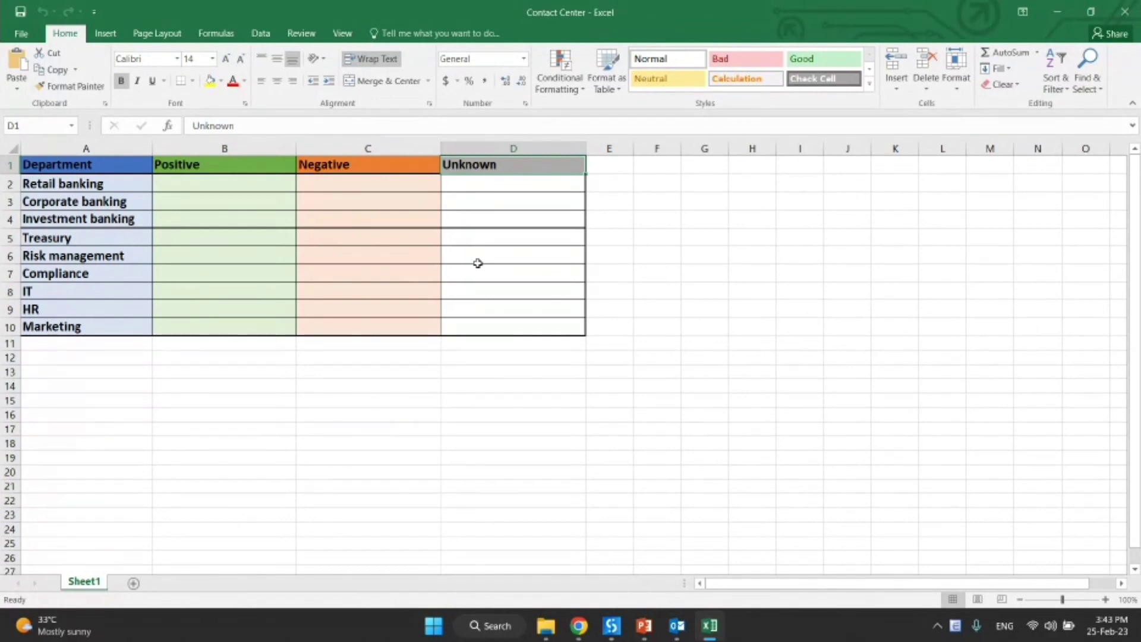
Highlight the whole department list, then the three banking departments, and finally Treasury through Marketing
left_click(85, 182)
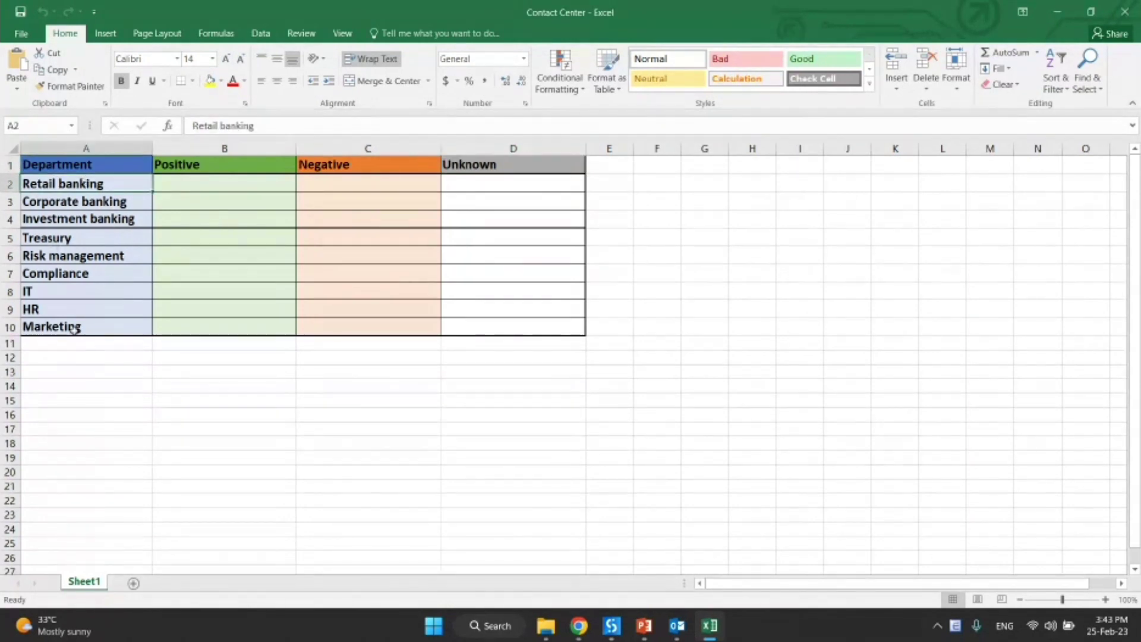
left_click(71, 330, "shift")
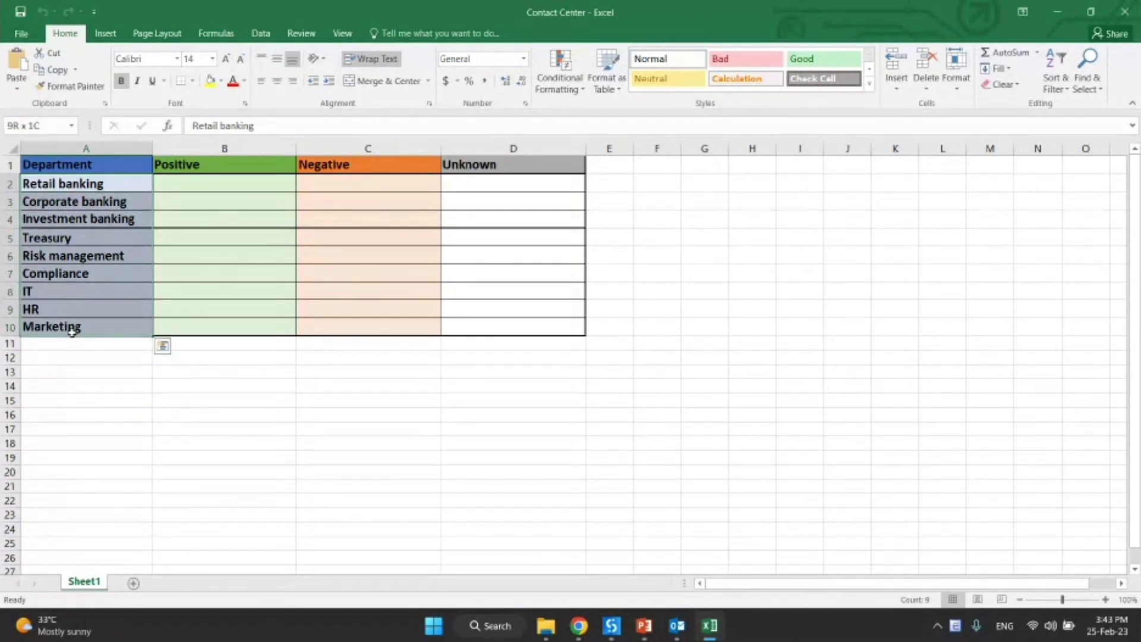
left_click(66, 218)
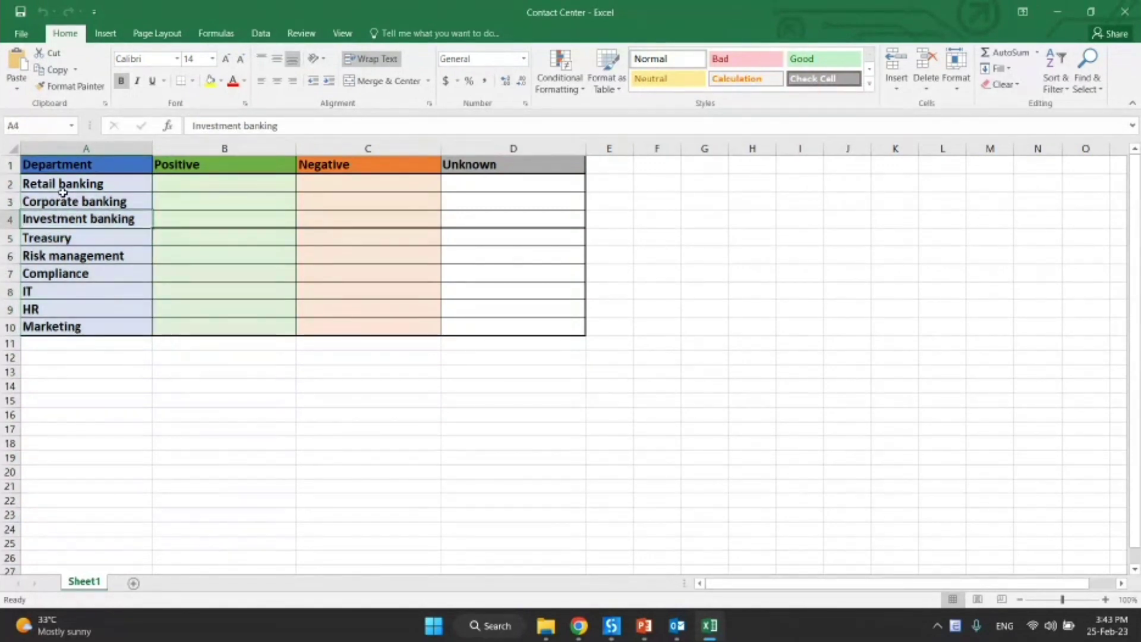
left_click(62, 185, "shift")
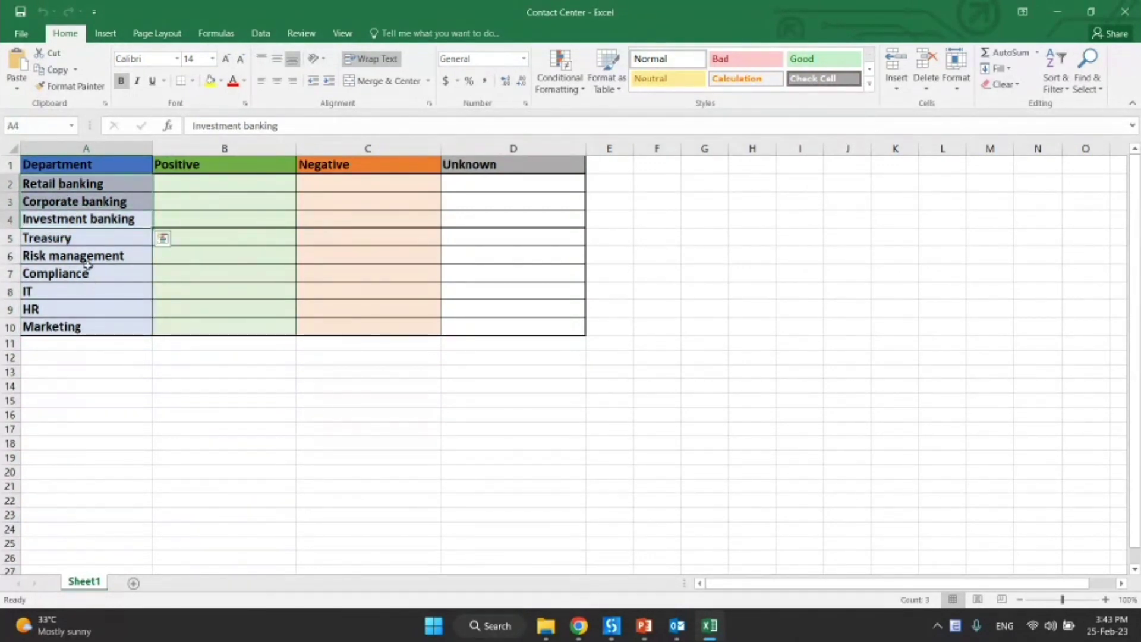
key("Down")
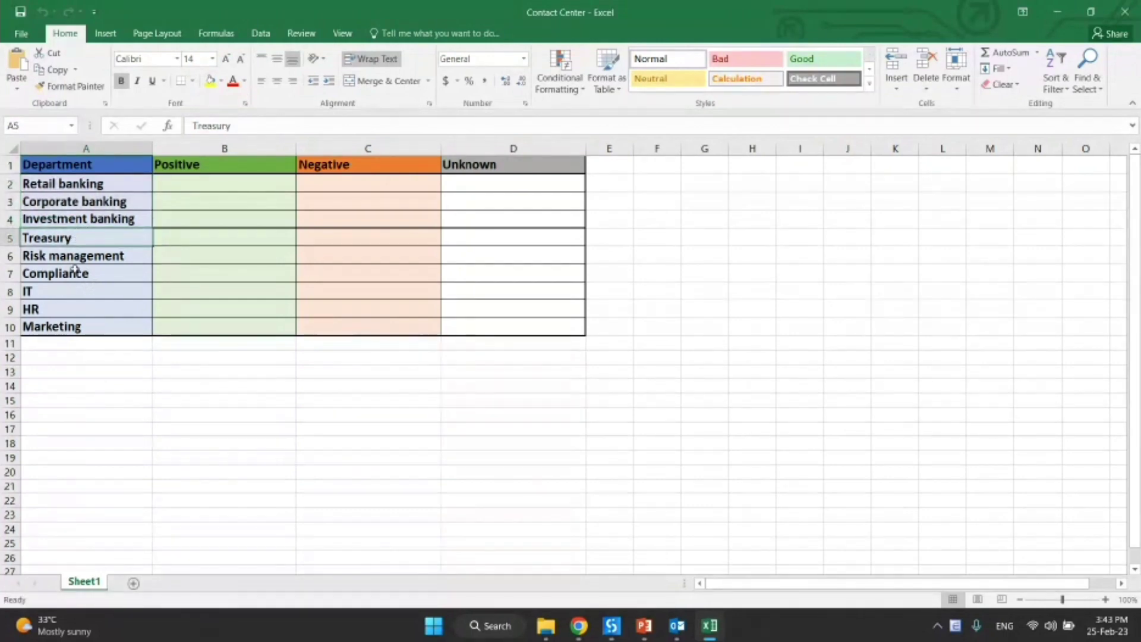
left_click(71, 326, "shift")
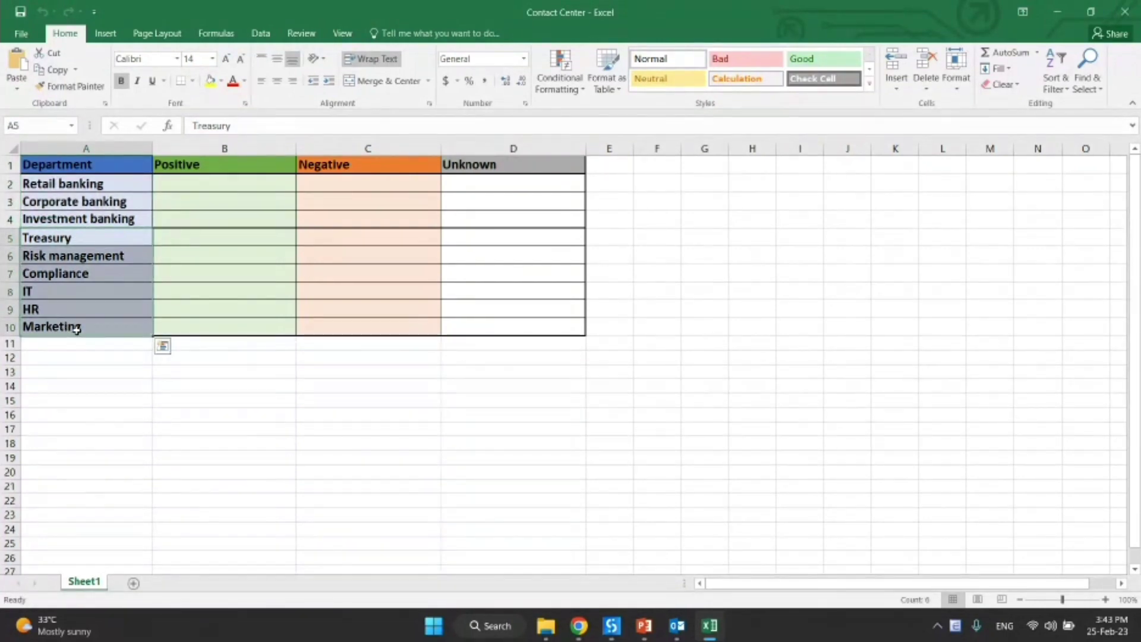
Examine the Positive, Negative and Unknown columns by selecting each one in turn
left_click(187, 236)
left_click(190, 167)
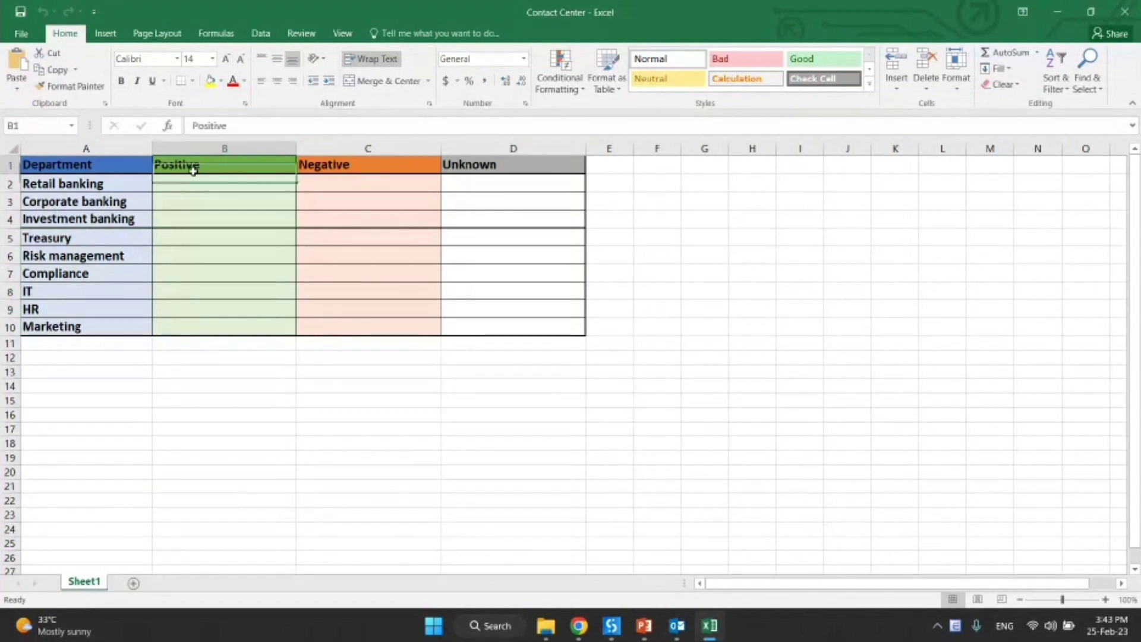
left_click(221, 151)
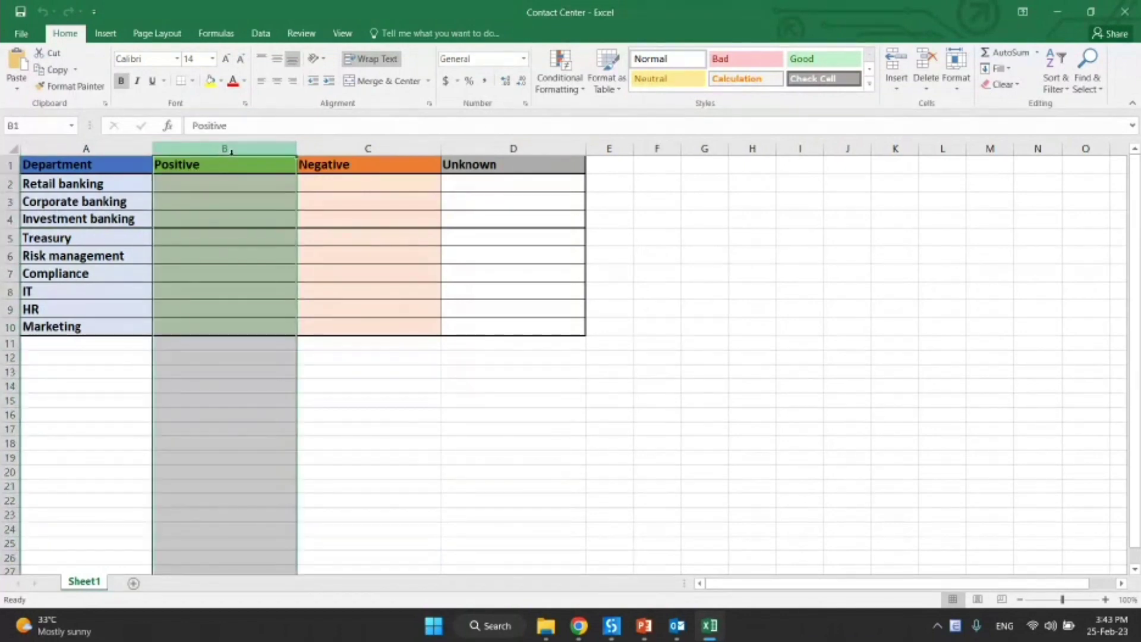
left_click(358, 143)
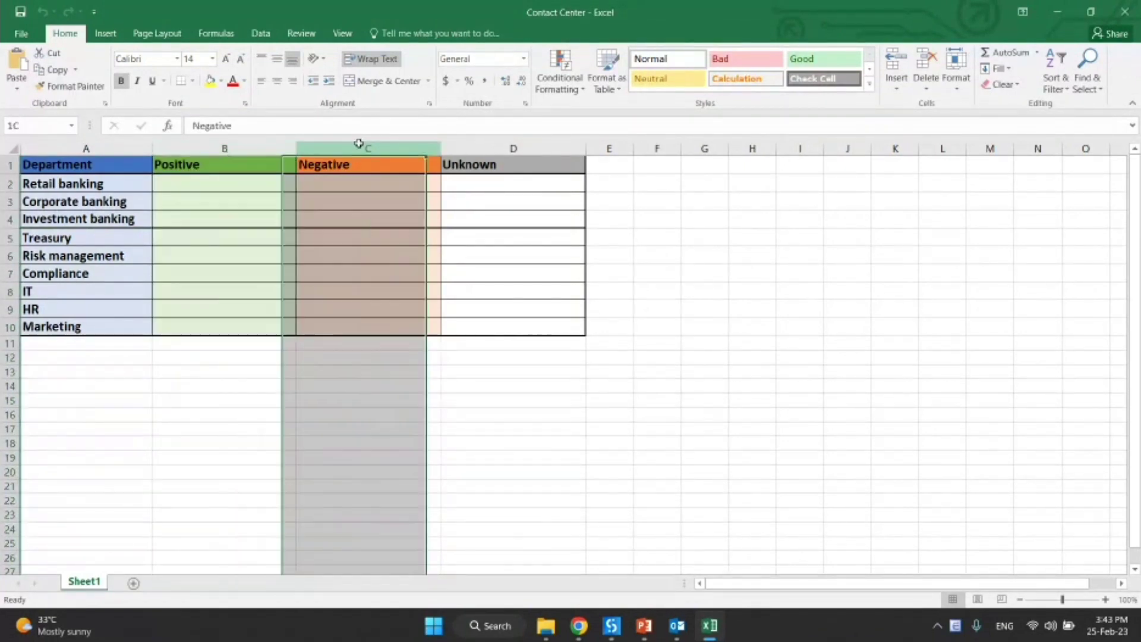
left_click(514, 143)
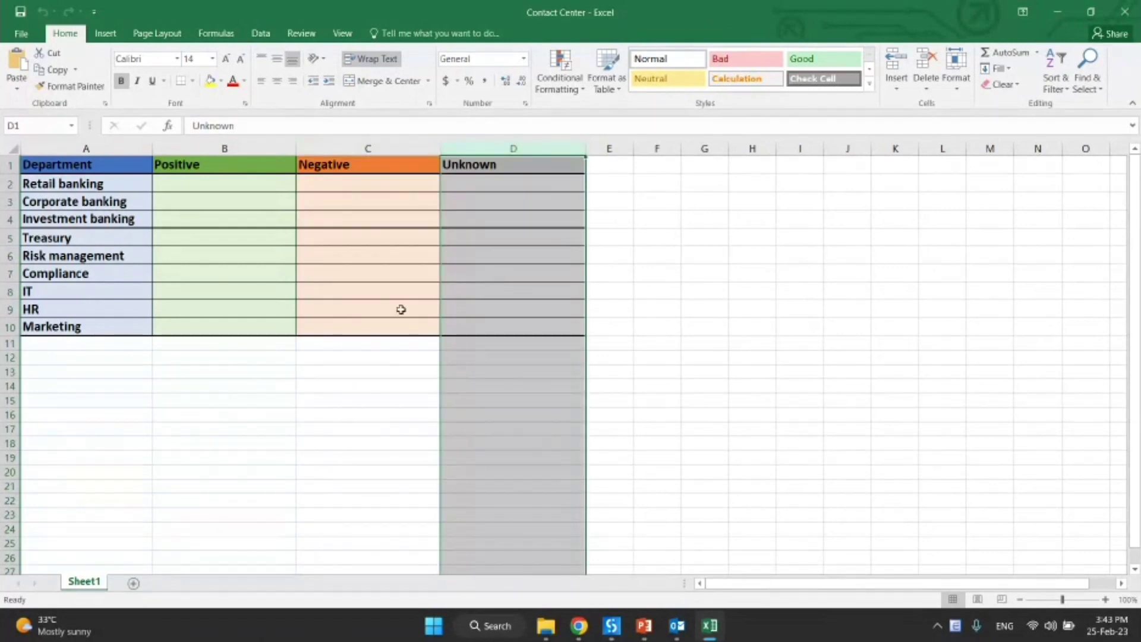
left_click(364, 323)
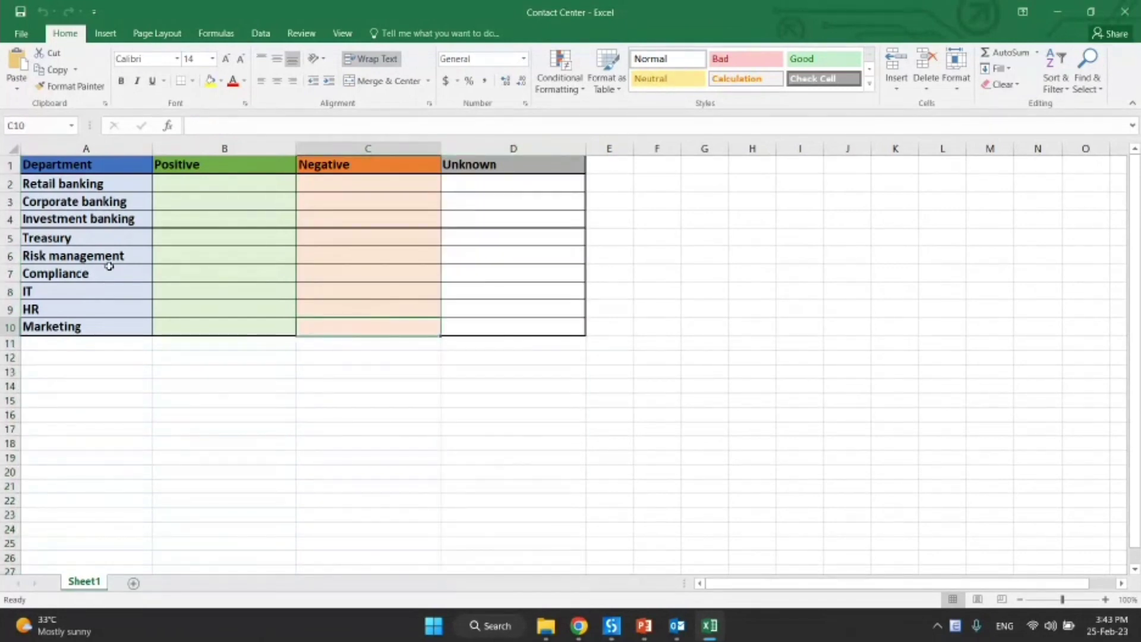
Go through the Retail banking, Corporate banking and Investment banking entries one by one
left_click(86, 187)
left_click(88, 202)
left_click(79, 219)
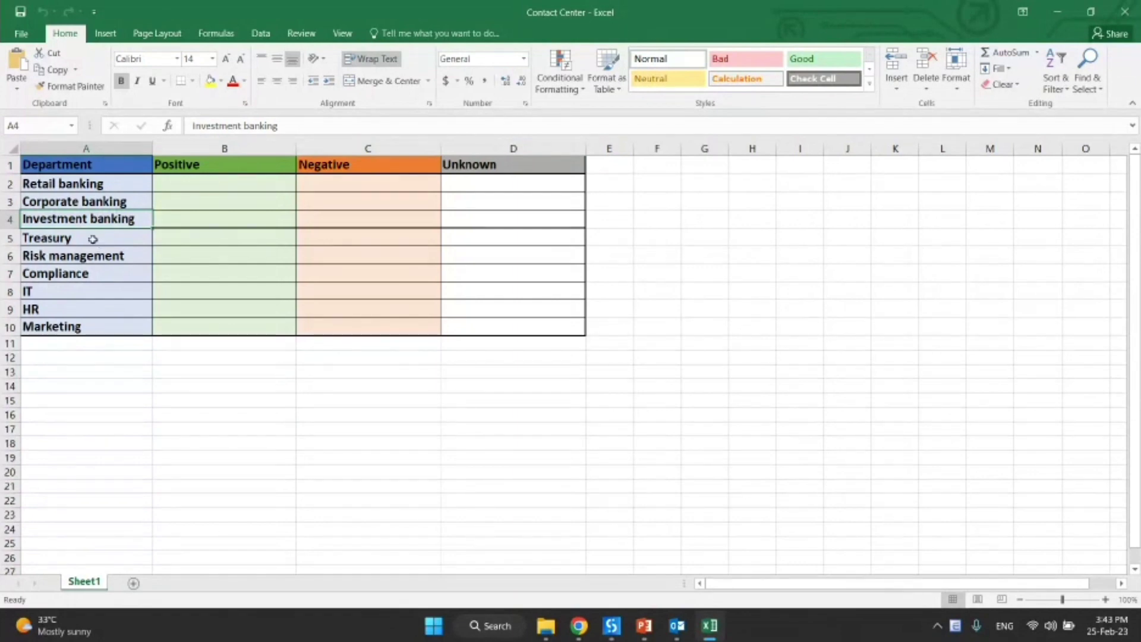
left_click(77, 184)
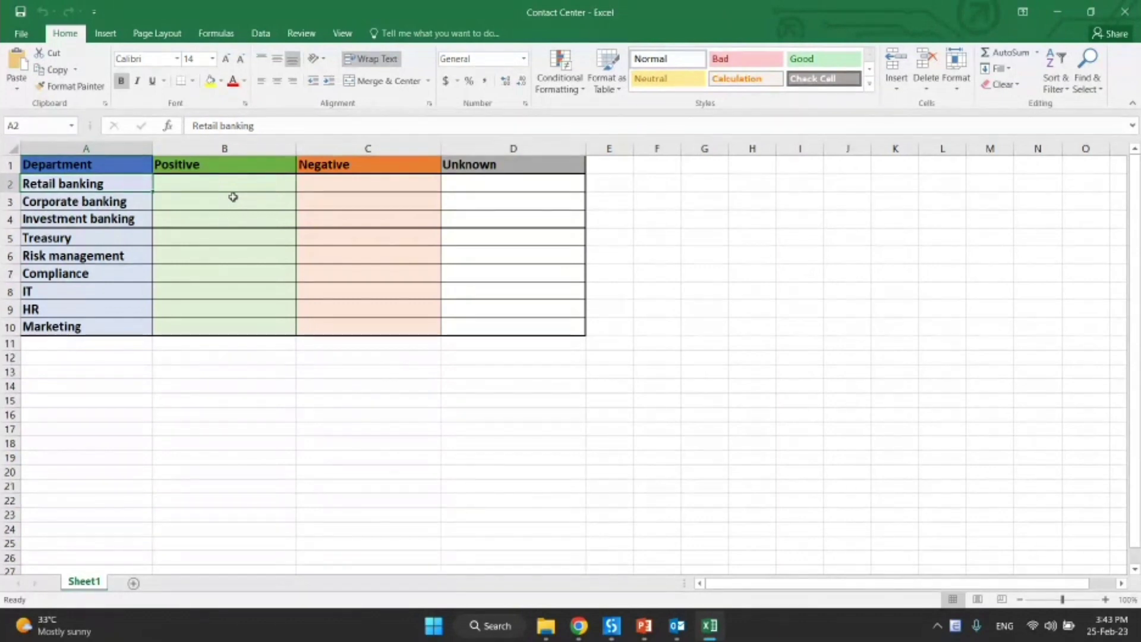
key("Down")
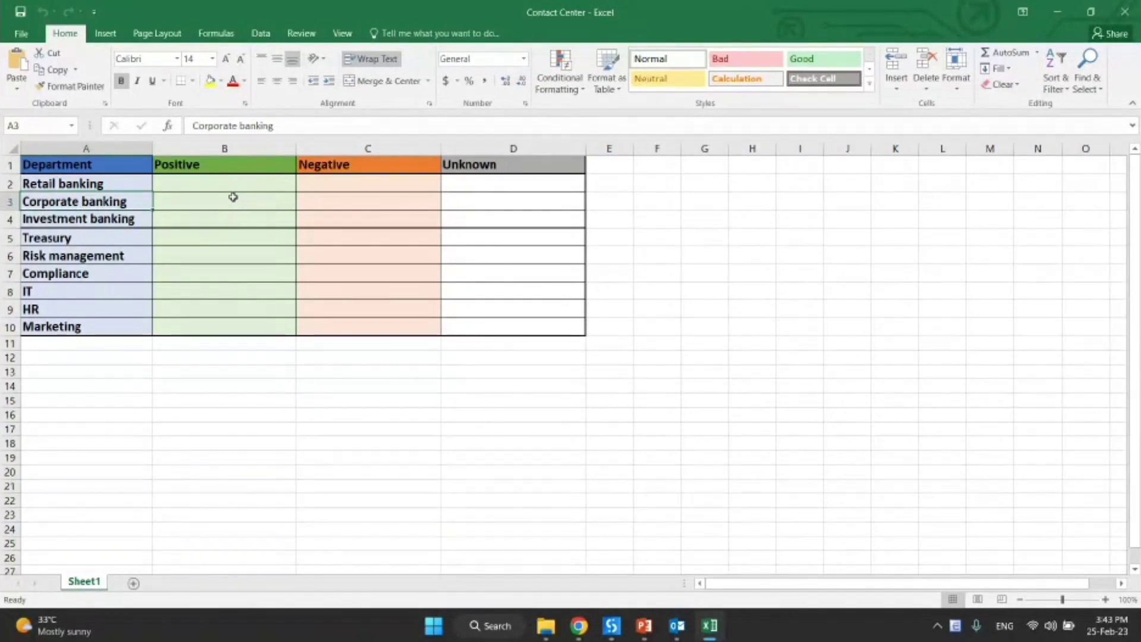
left_click(150, 215)
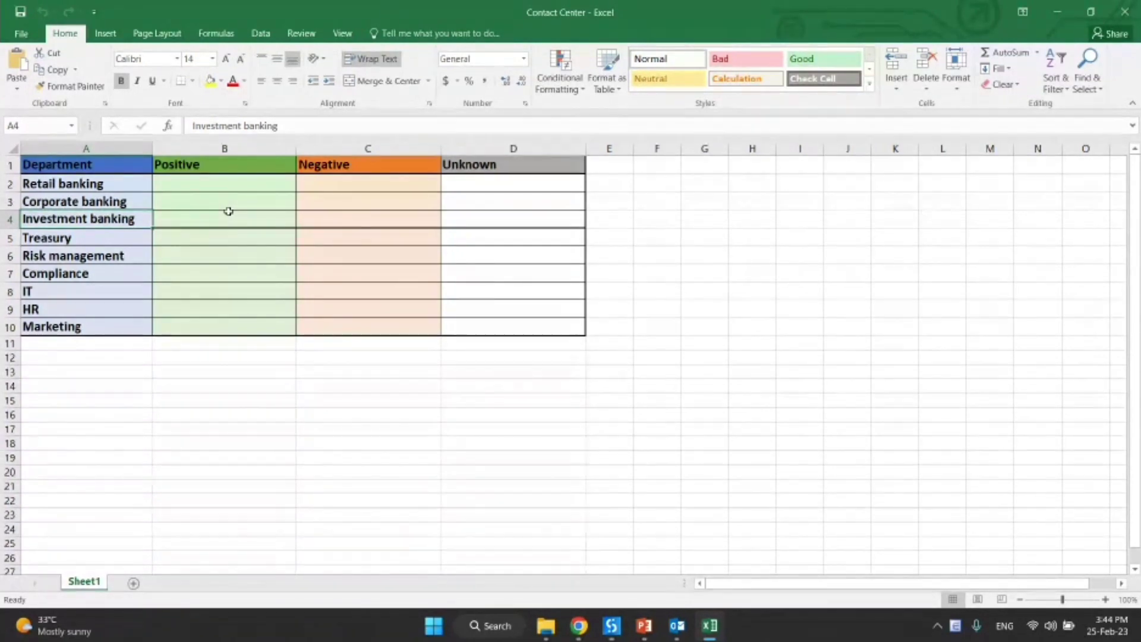
Point out the three banking departments again, selecting each name in the Department column
left_click(117, 187)
left_click(108, 208)
left_click(111, 221)
Switch to the UiBank Facebook post in Chrome and review its customer comments up to the post text
mouse_move(612, 625)
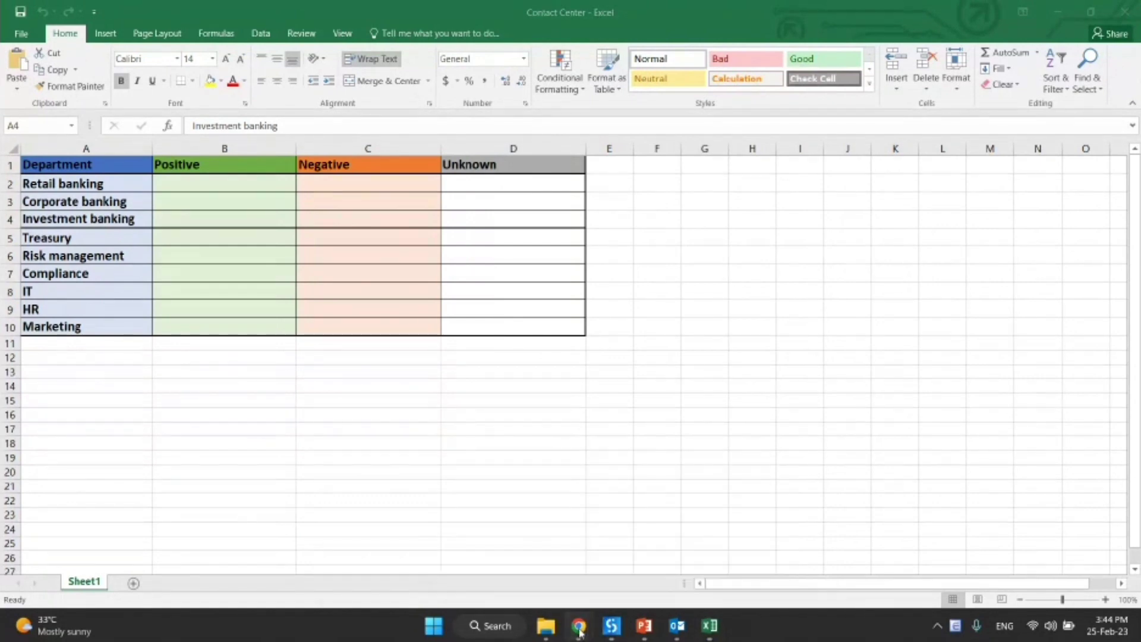
left_click(416, 552)
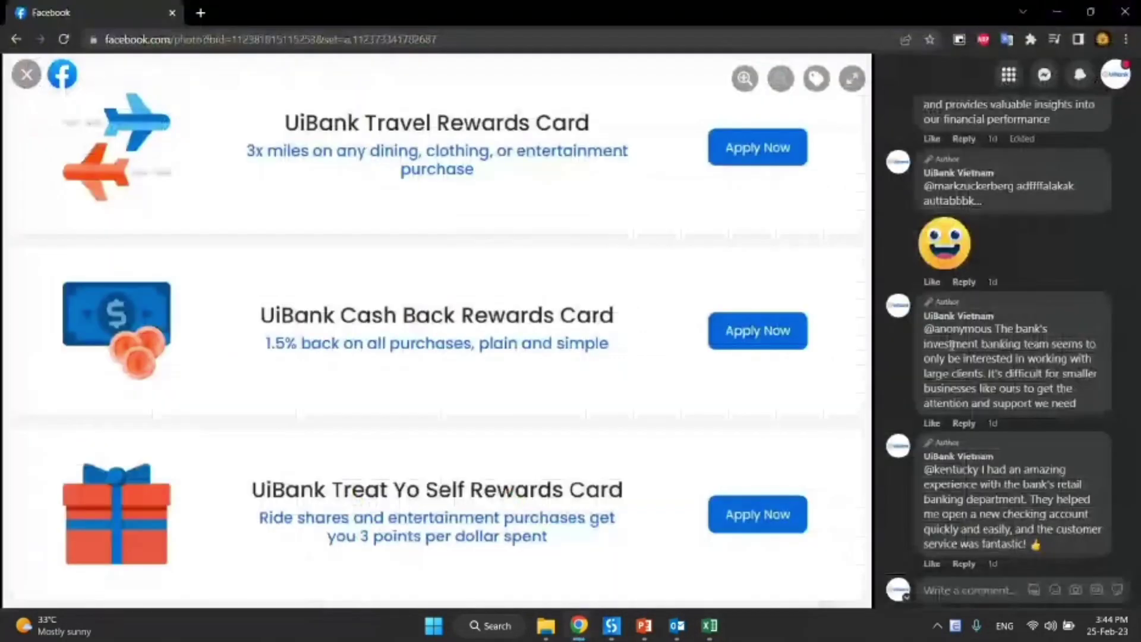
scroll(968, 427, "up", 4)
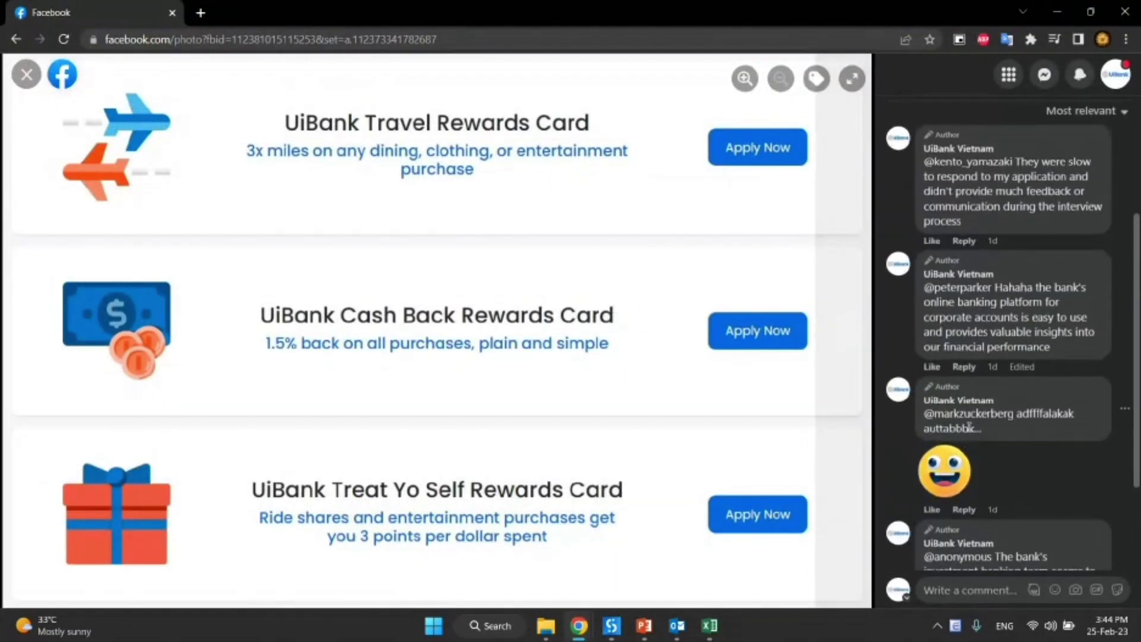
scroll(968, 426, "up", 4)
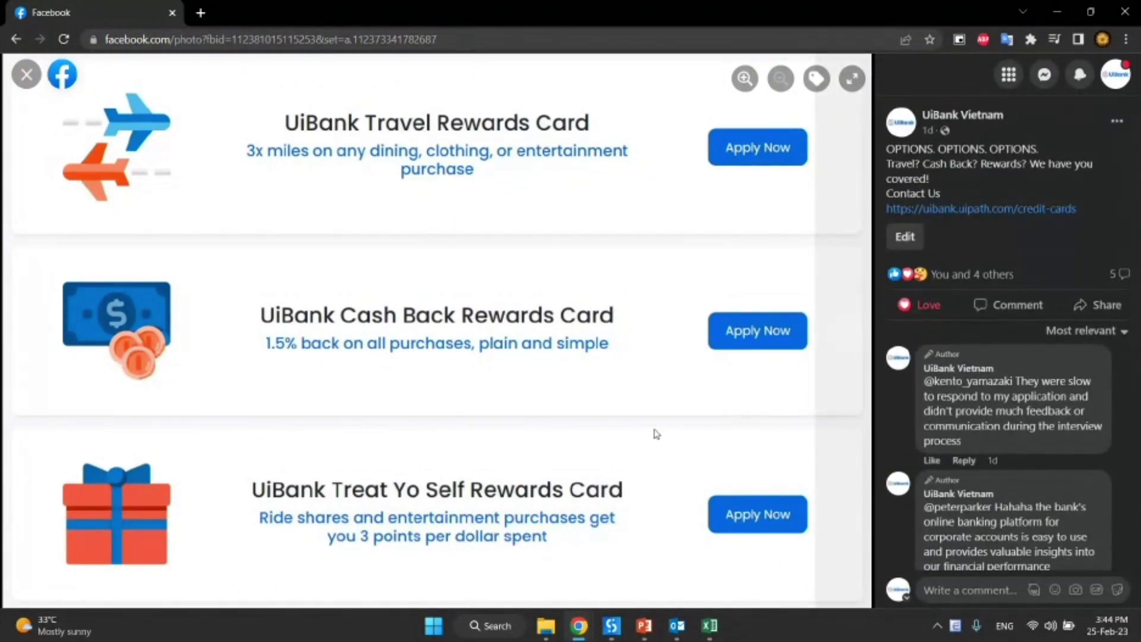
Switch to the OpenAI project in UiPath Studio and close the Main workflow to work in the Marketing workflow
mouse_move(709, 625)
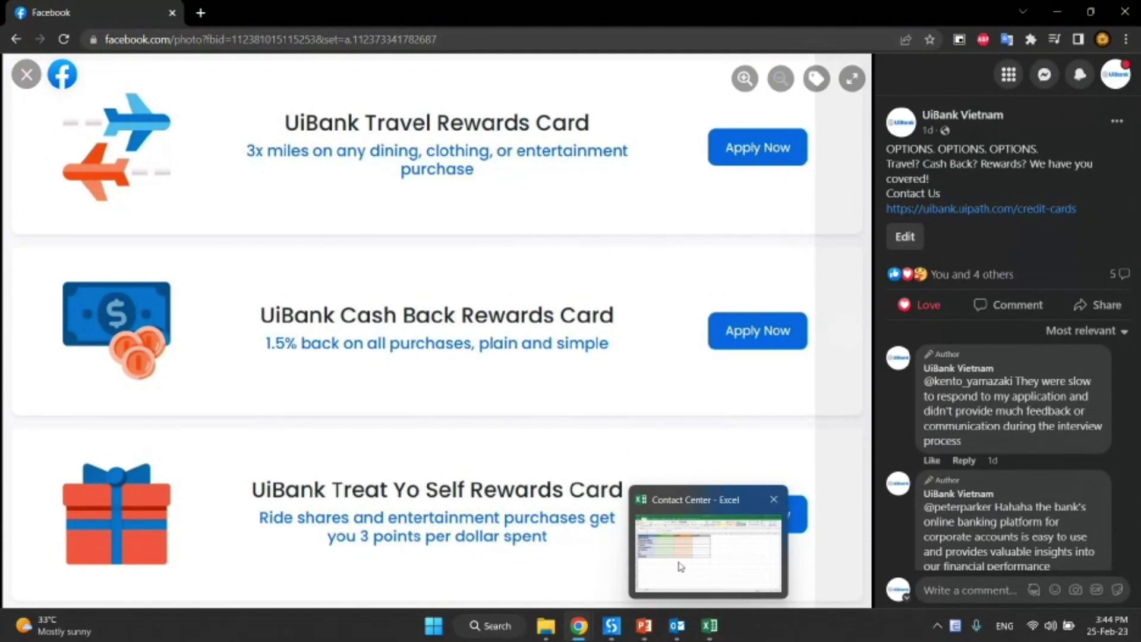
mouse_move(644, 625)
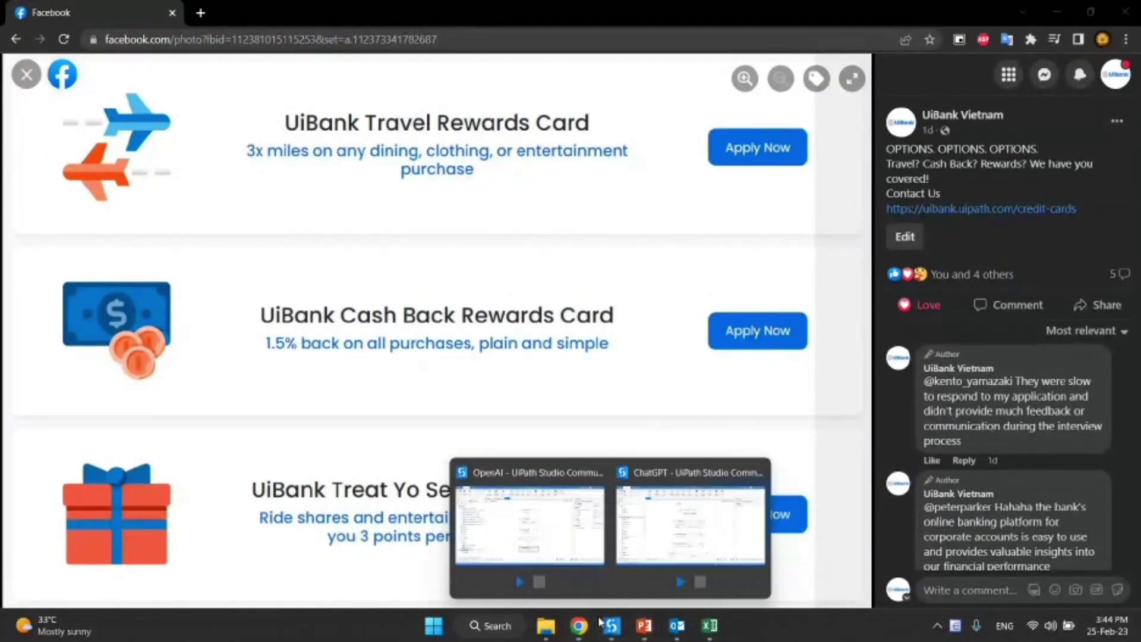
left_click(529, 522)
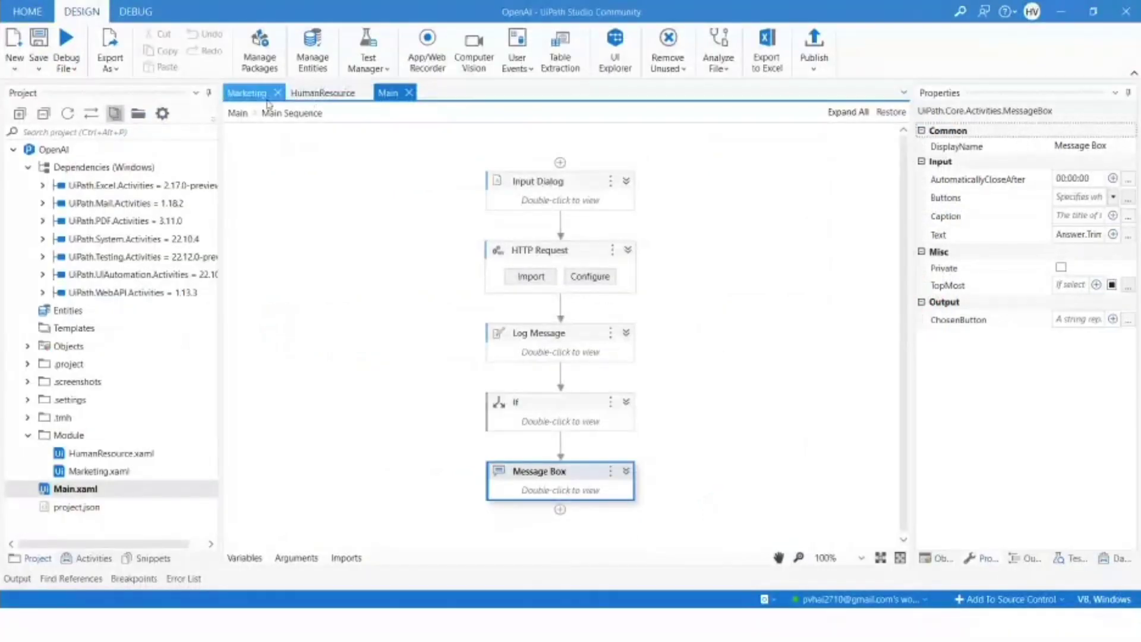
left_click(409, 92)
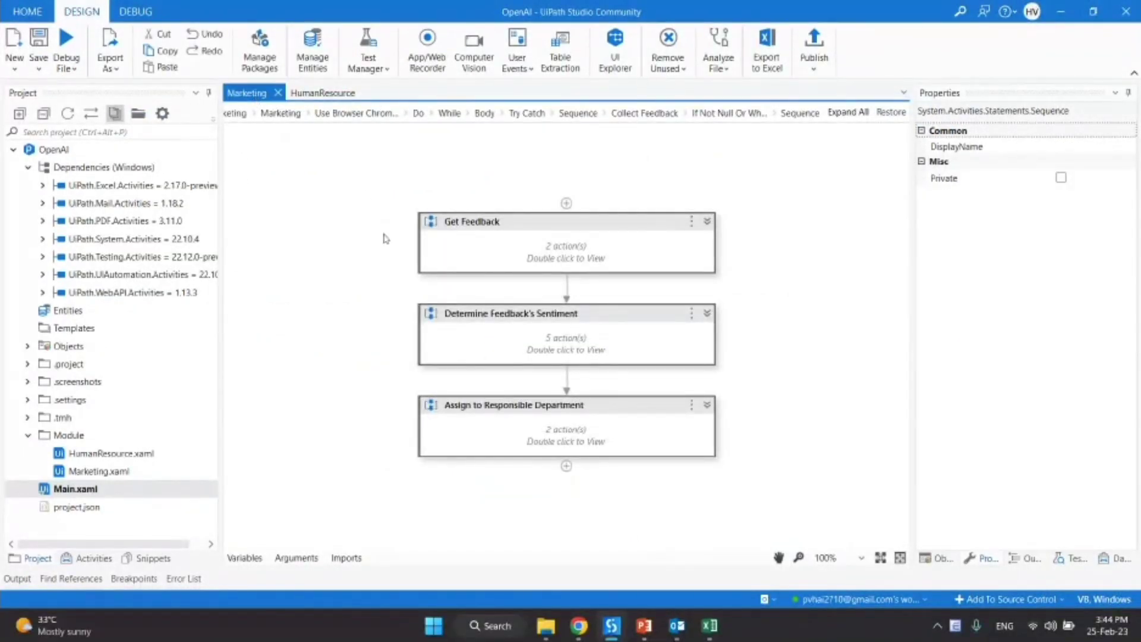
Examine the Get Feedback, Determine Feedback's Sentiment and Assign to Responsible Department sequences of the Marketing workflow
left_click_drag(366, 195, 728, 297)
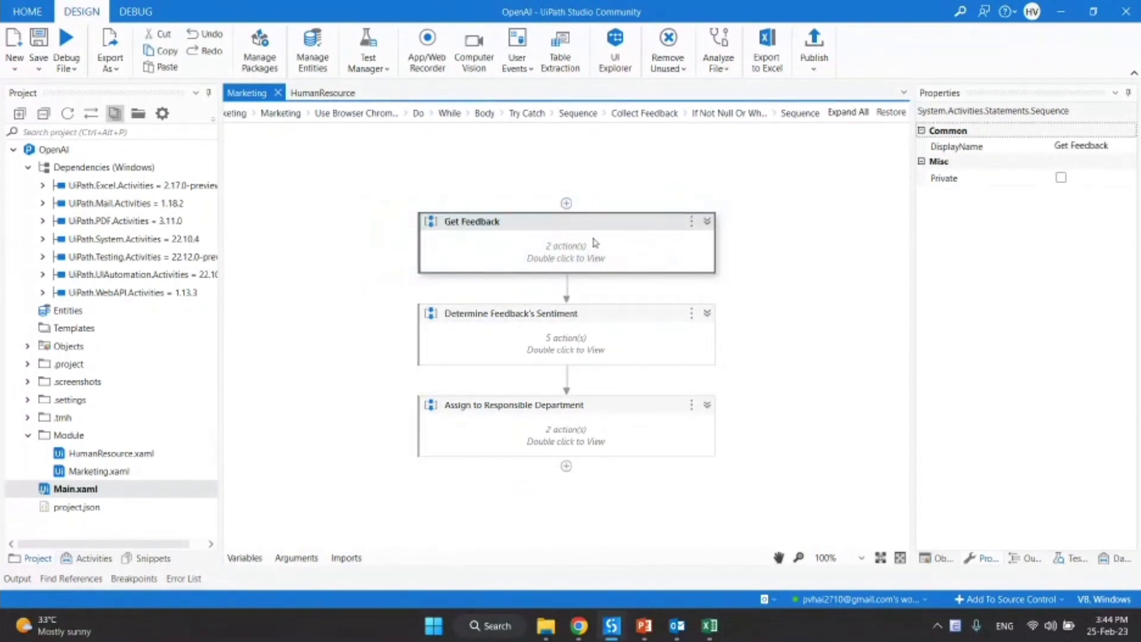
left_click(496, 325)
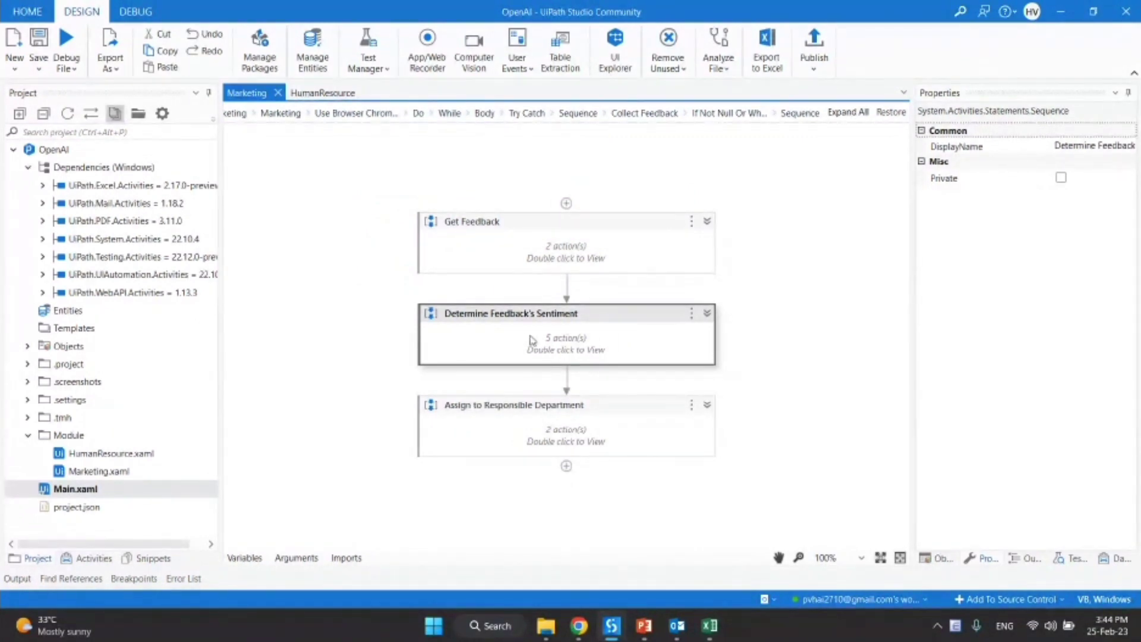
left_click(473, 444)
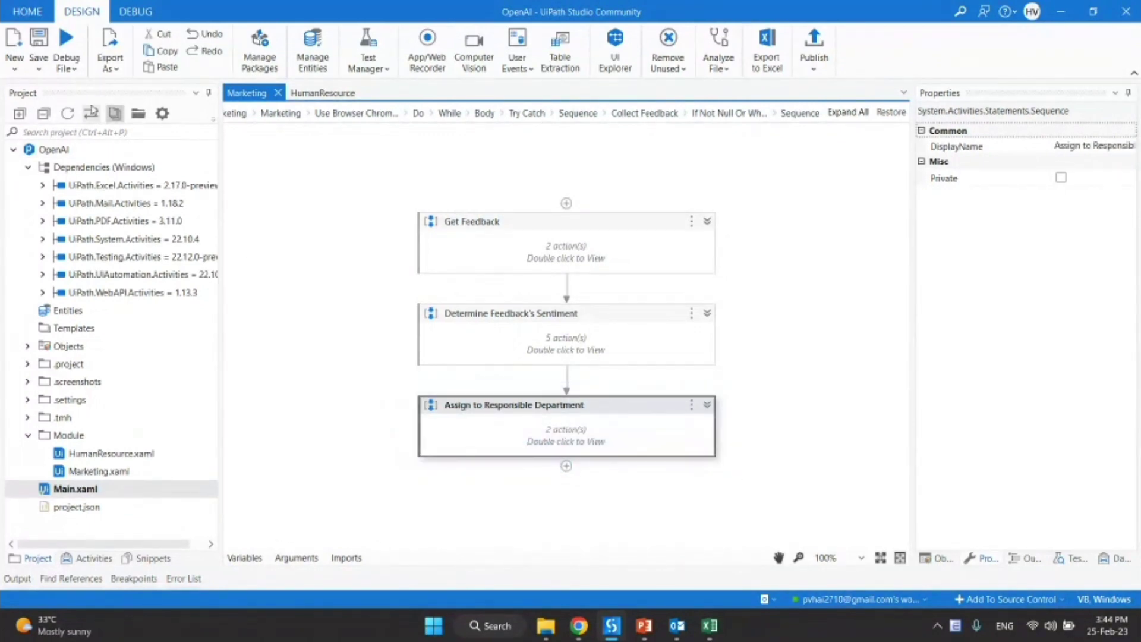
Run the Marketing workflow file and bring the UiBank Facebook post in Chrome to the front
left_click(69, 82)
left_click(69, 82)
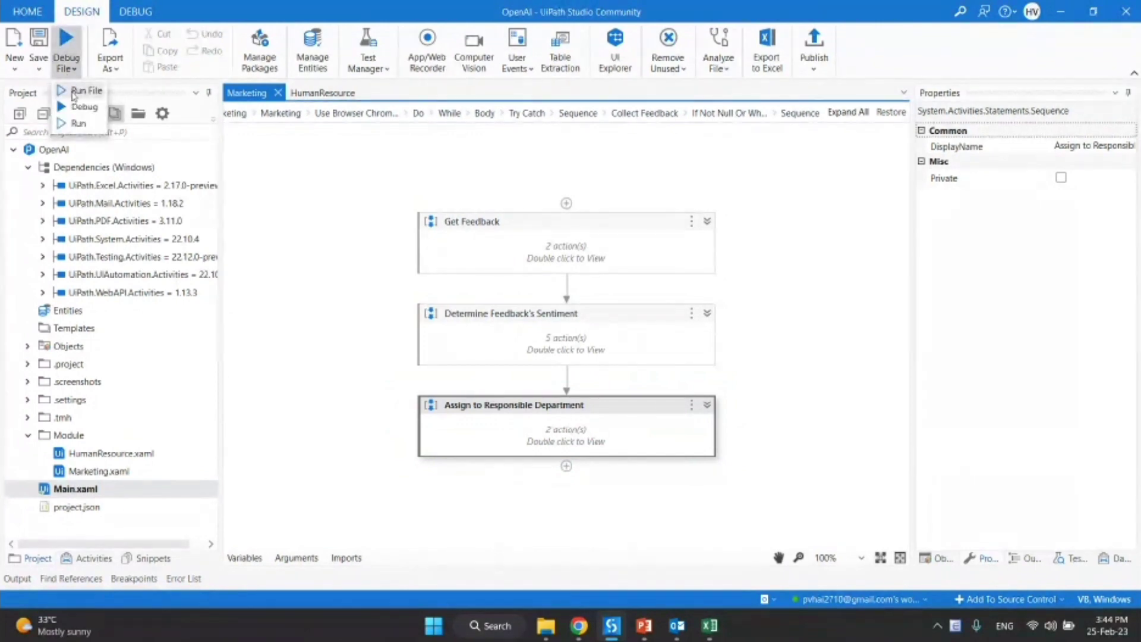
left_click(70, 83)
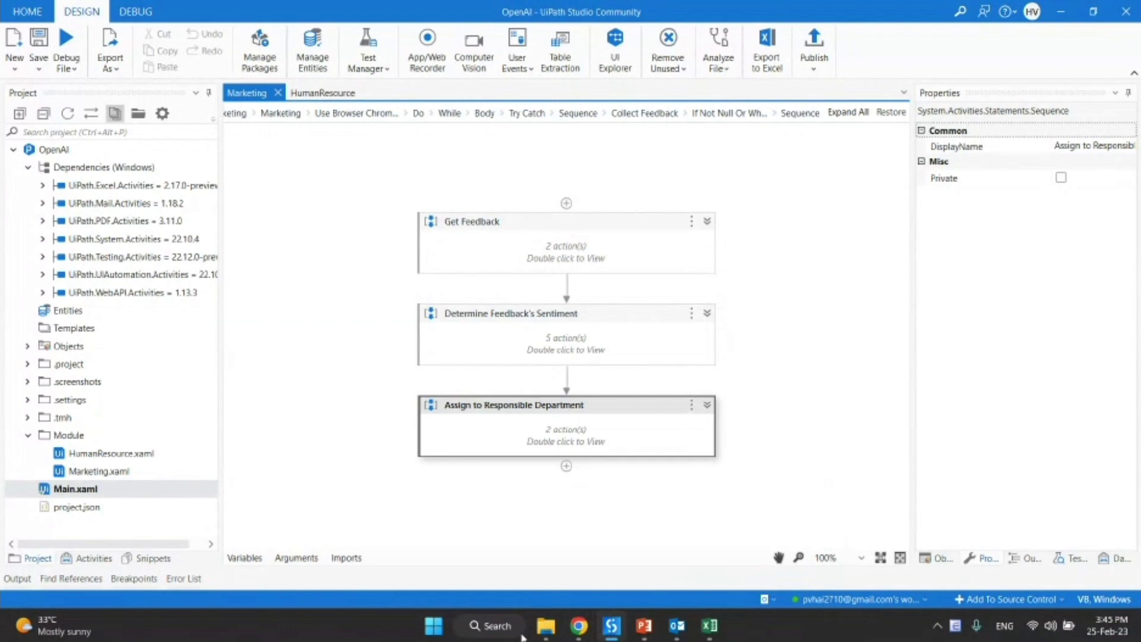
left_click(578, 625)
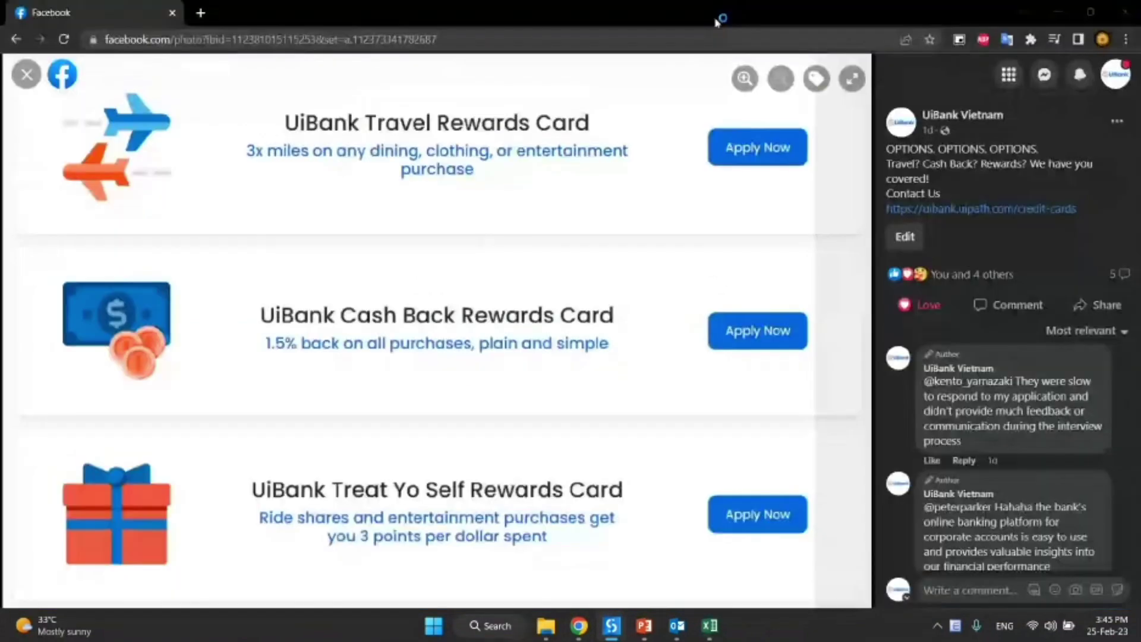
left_click(707, 633)
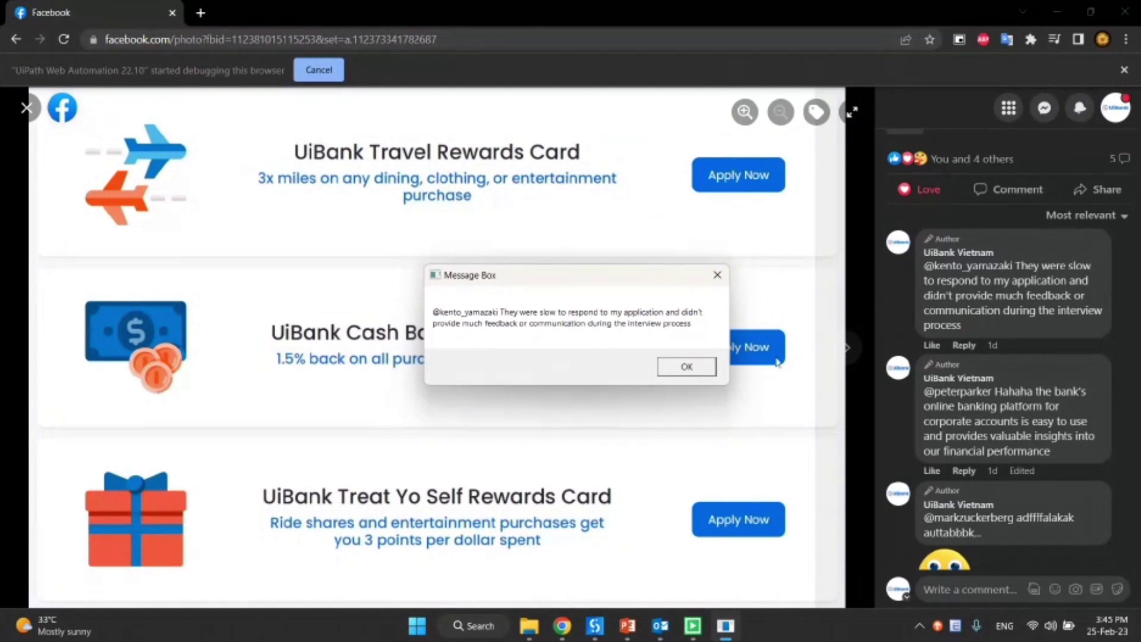
Acknowledge the comment text and classification messages for the first two Facebook comments
left_click(671, 377)
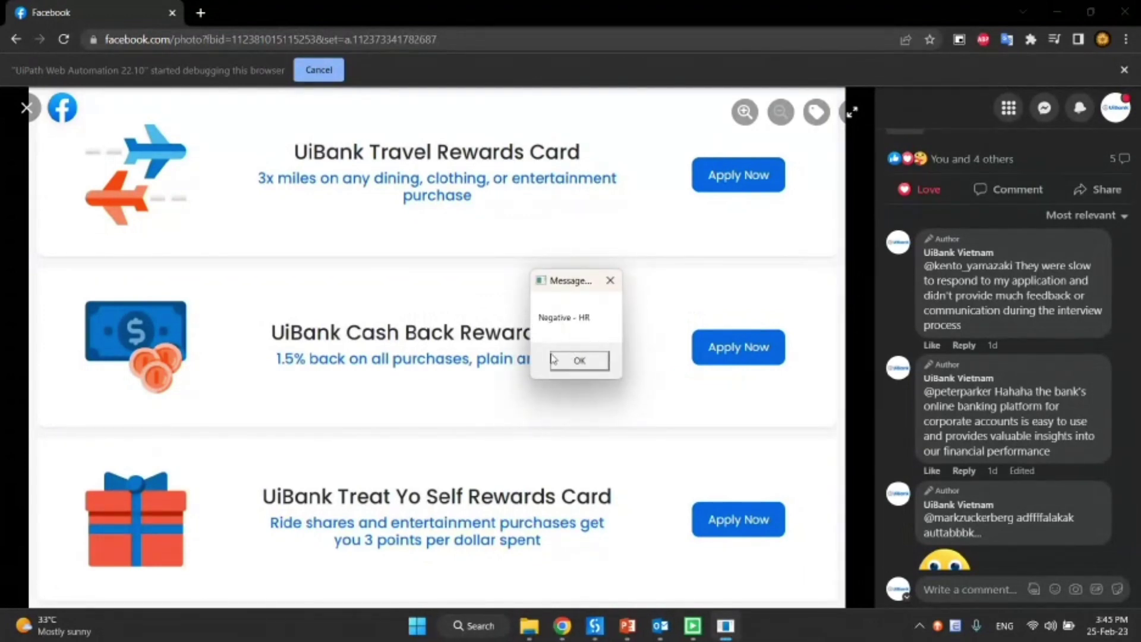
left_click(562, 363)
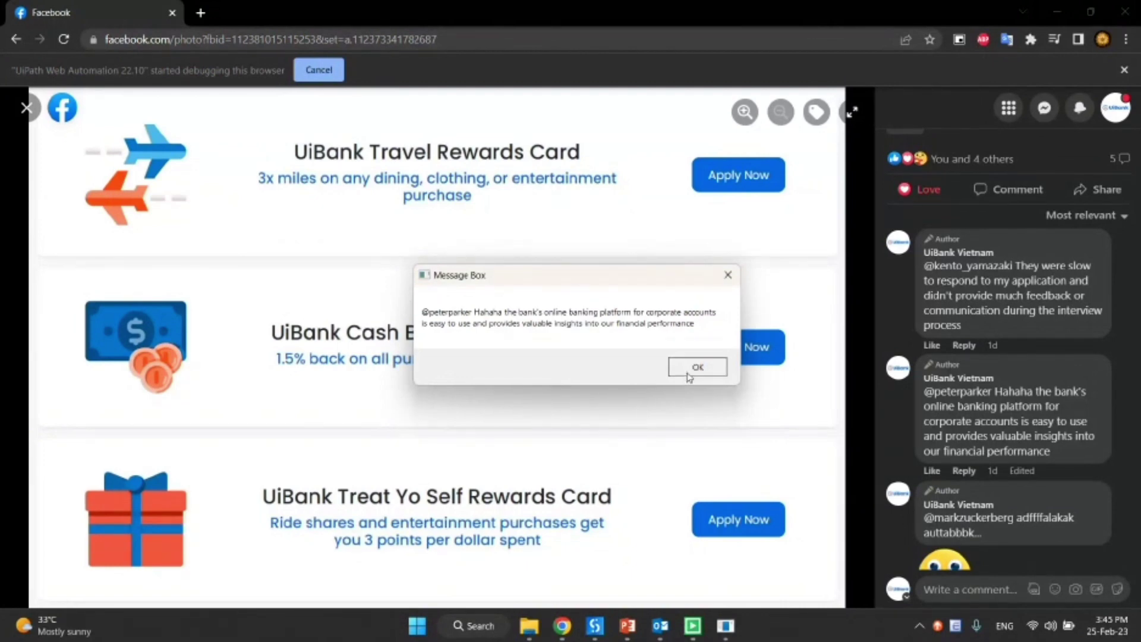
left_click(690, 368)
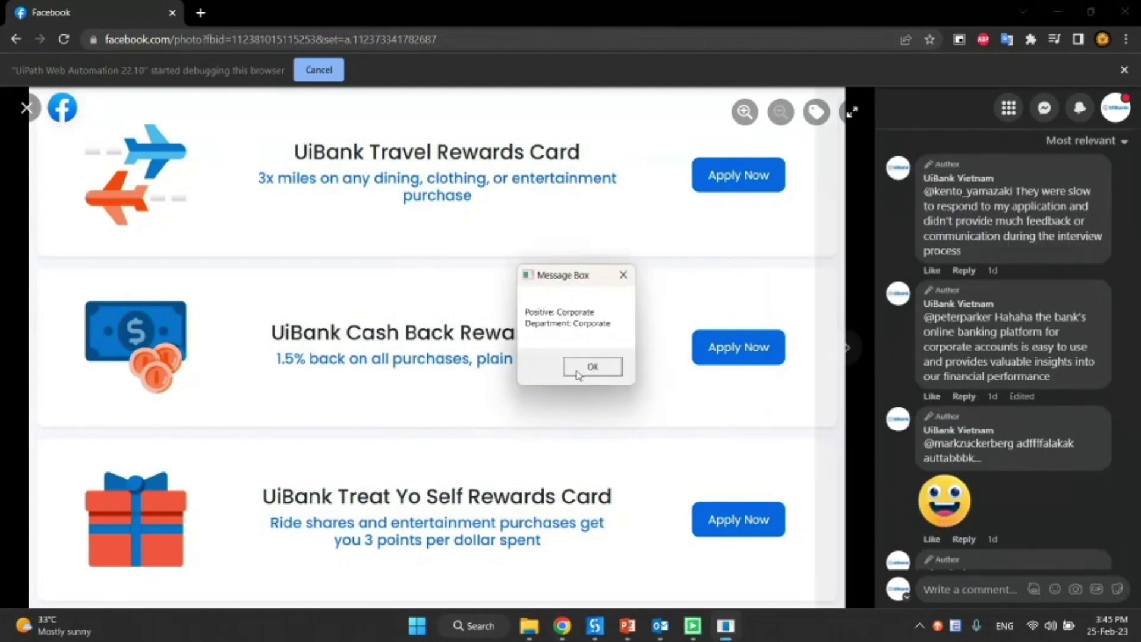
left_click(578, 368)
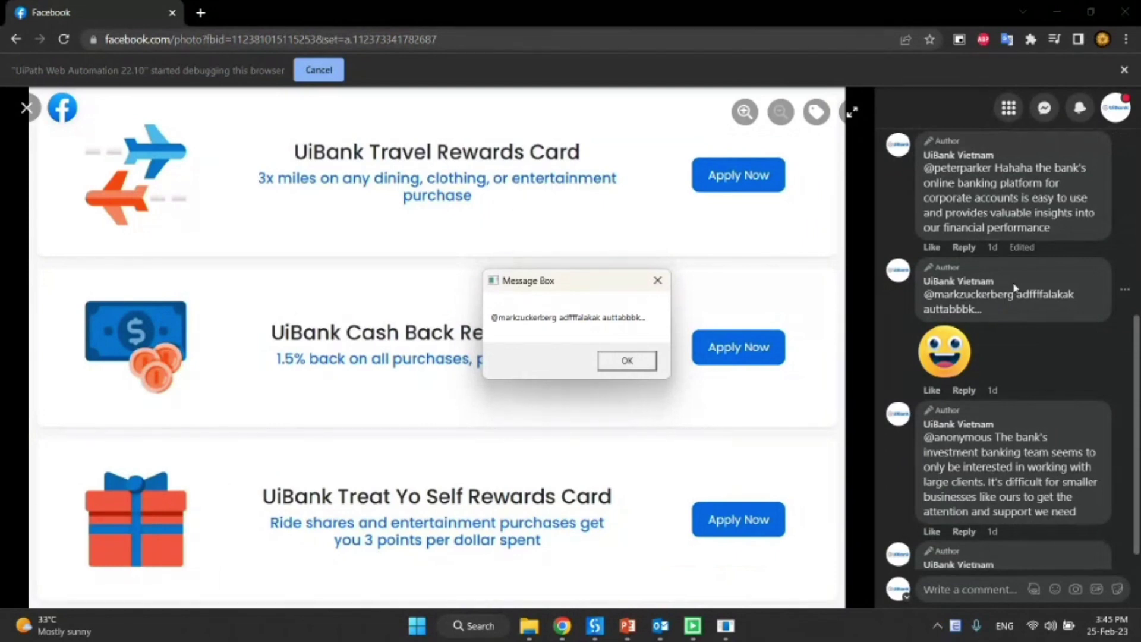
Highlight the gibberish text of the third comment, and acknowledge the robot's comment and classification messages for it
left_click_drag(1017, 291, 1031, 321)
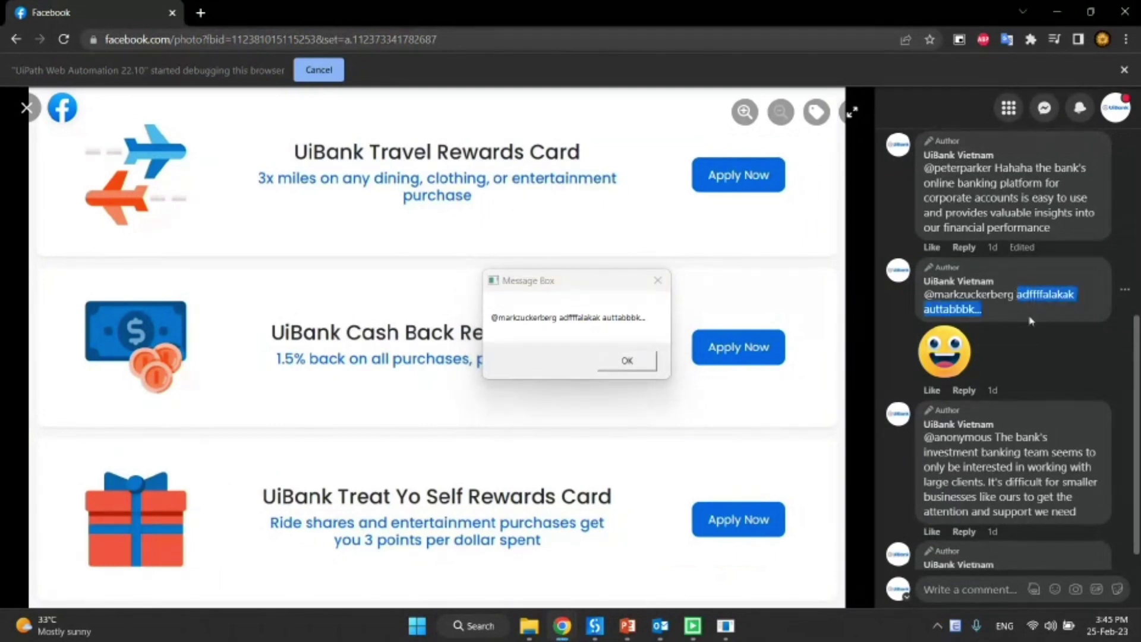
left_click(1016, 312)
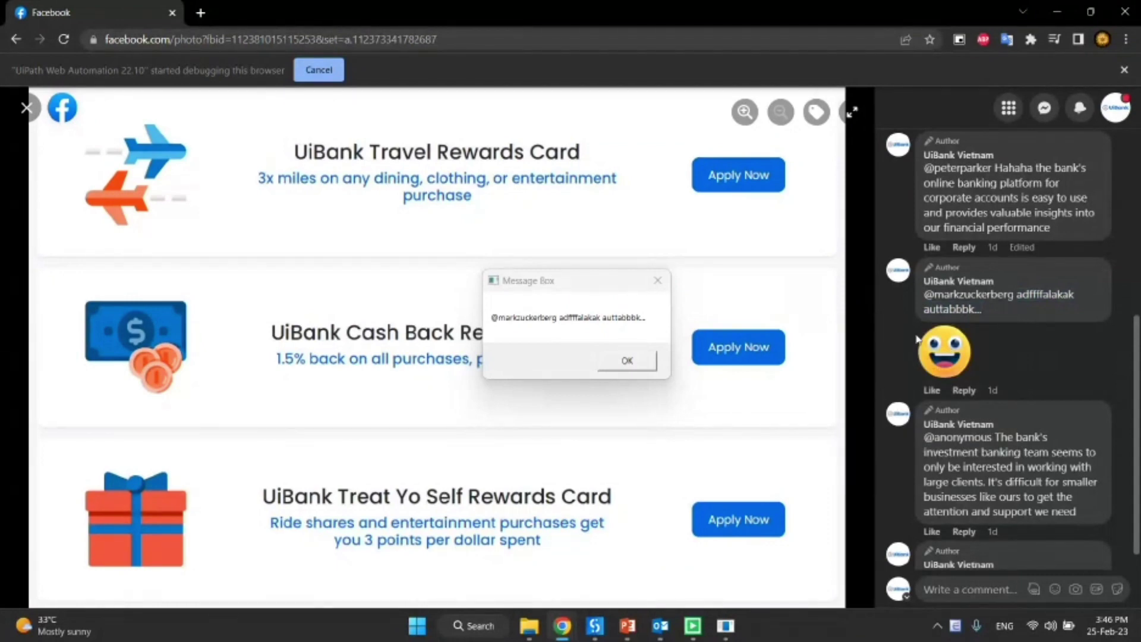
left_click(616, 361)
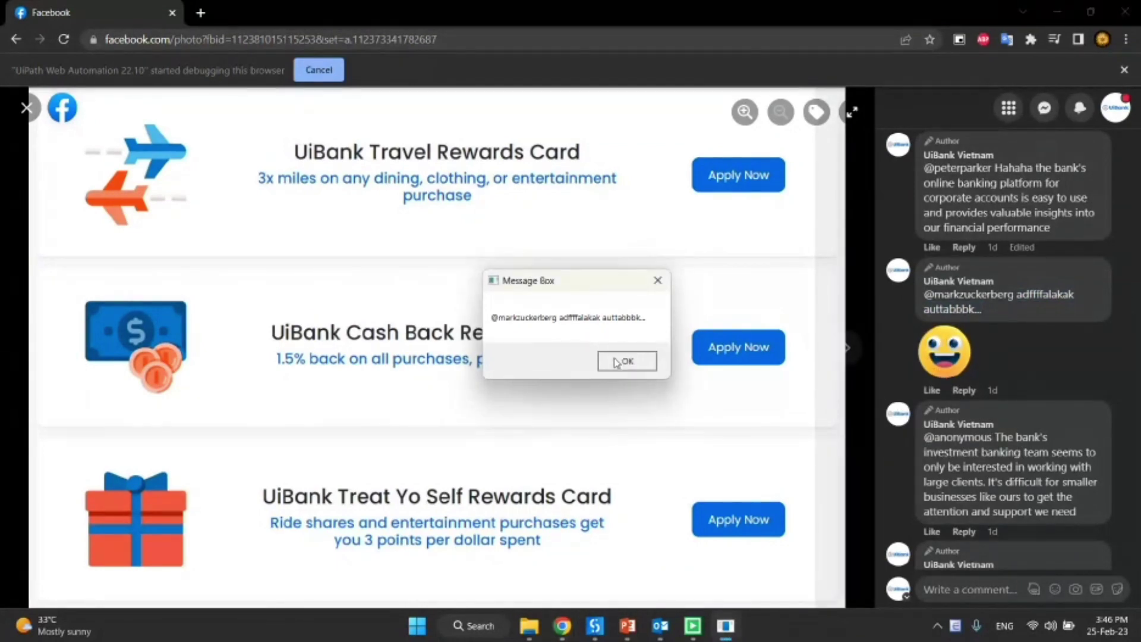
left_click(616, 362)
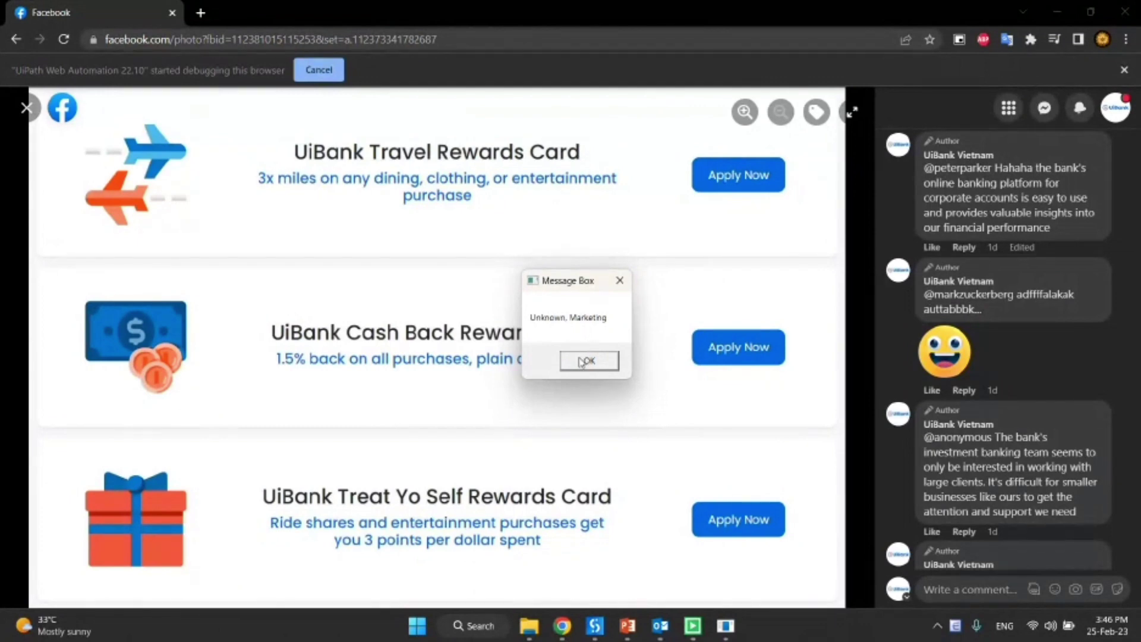
left_click(574, 363)
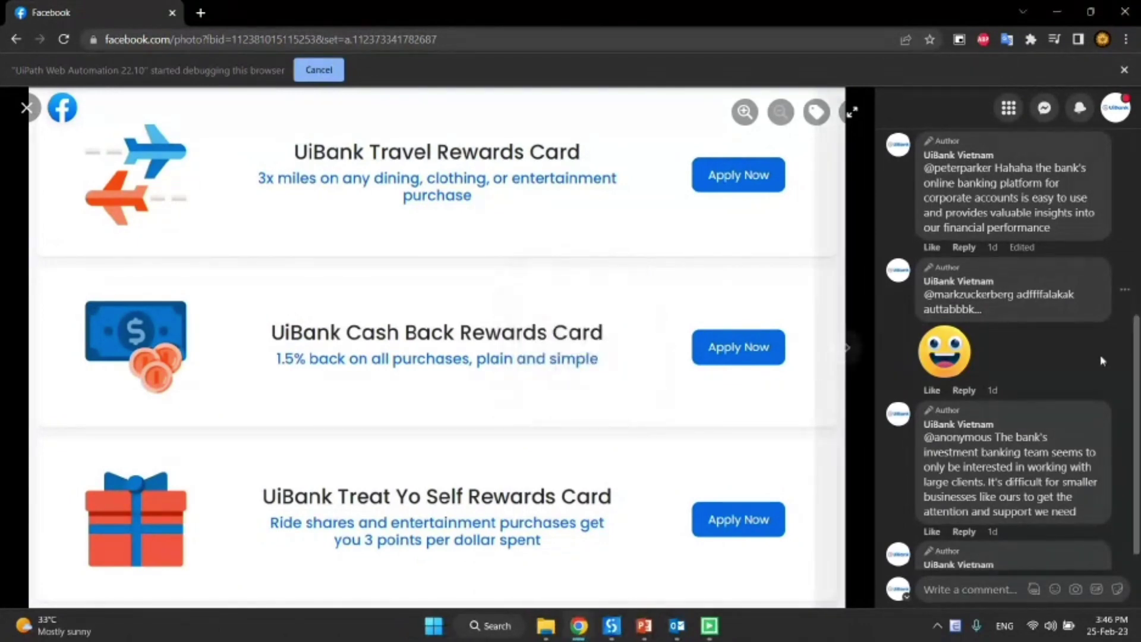
Acknowledge the robot's messages for the investment banking comment and the retail banking comment to finish the run
scroll(1100, 360, "down", 2)
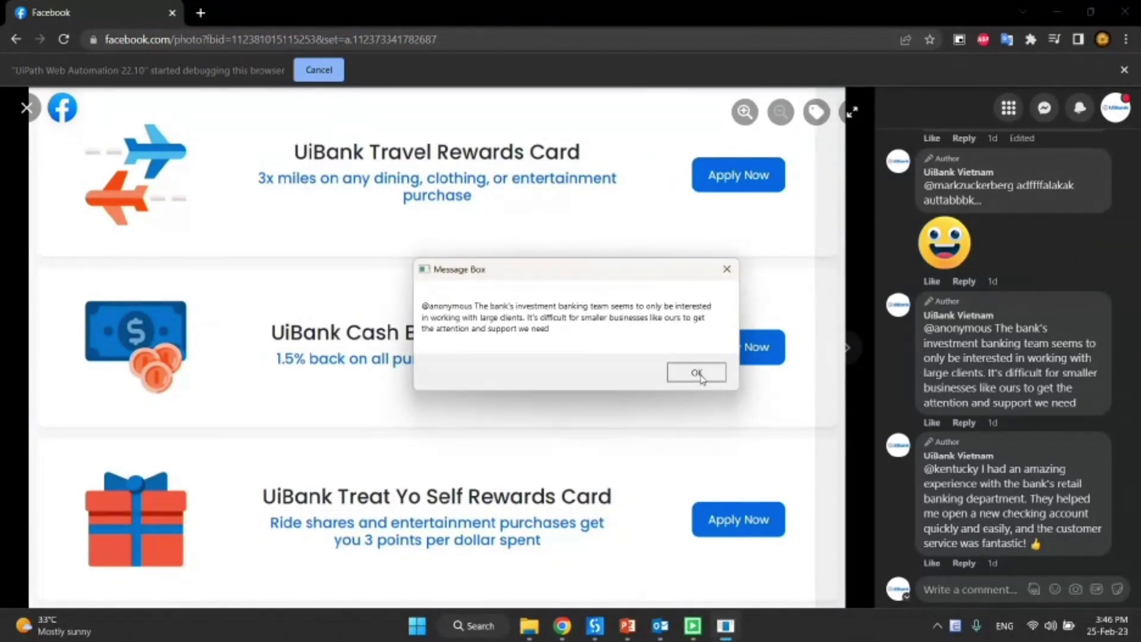
left_click(699, 374)
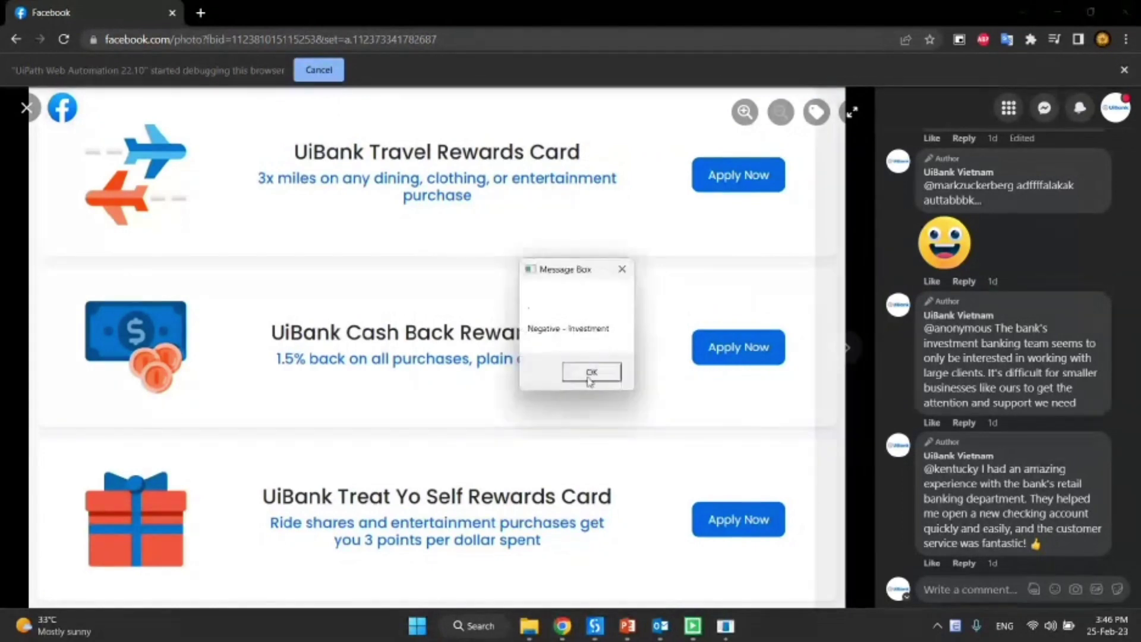
left_click(595, 374)
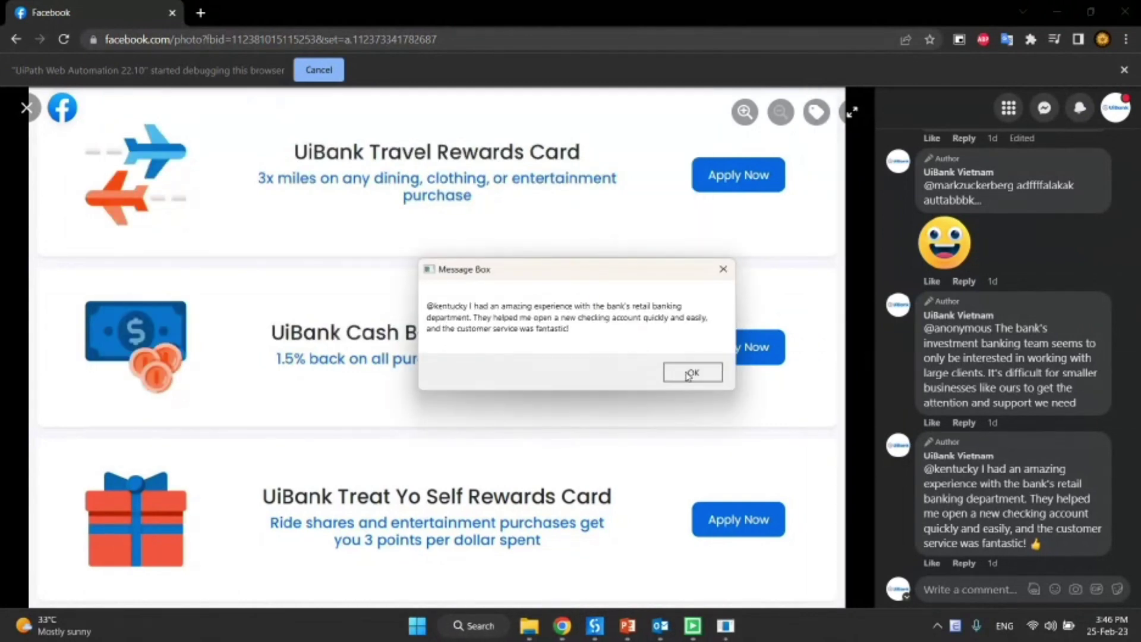
left_click(689, 373)
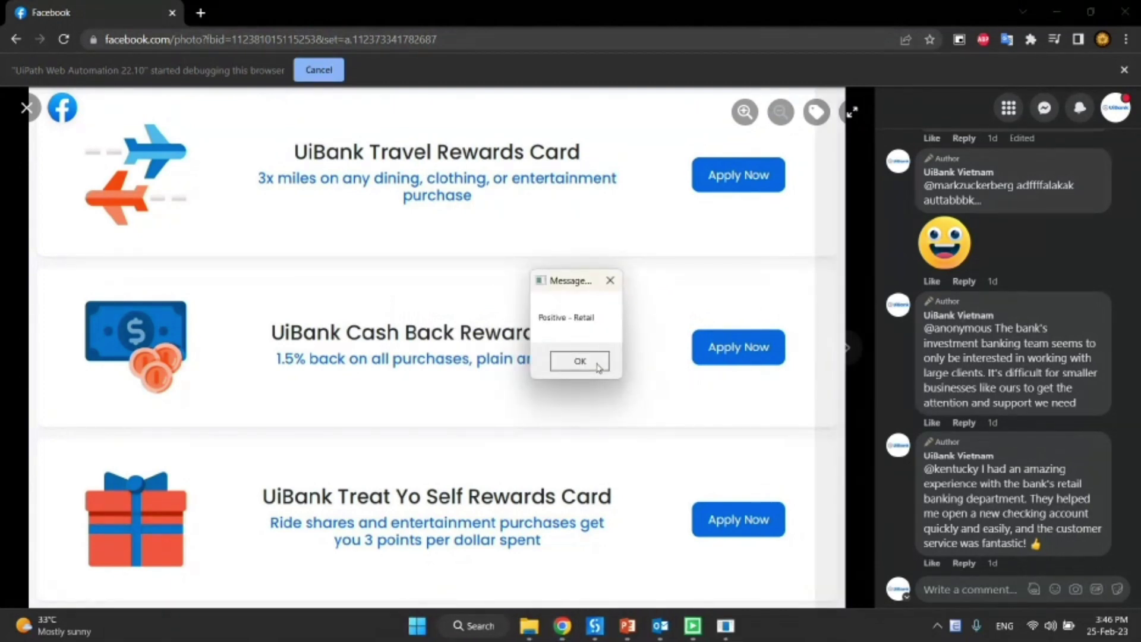
left_click(599, 367)
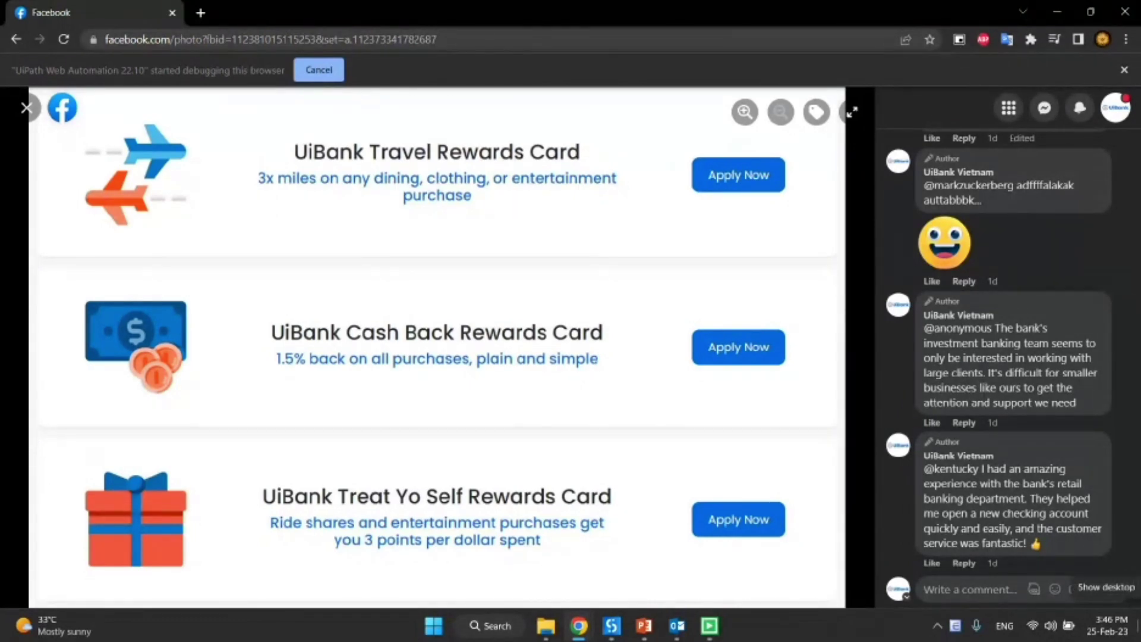
Minimize the Facebook window, go through the other open windows and show the desktop with the Contact Center workbook
left_click(1056, 13)
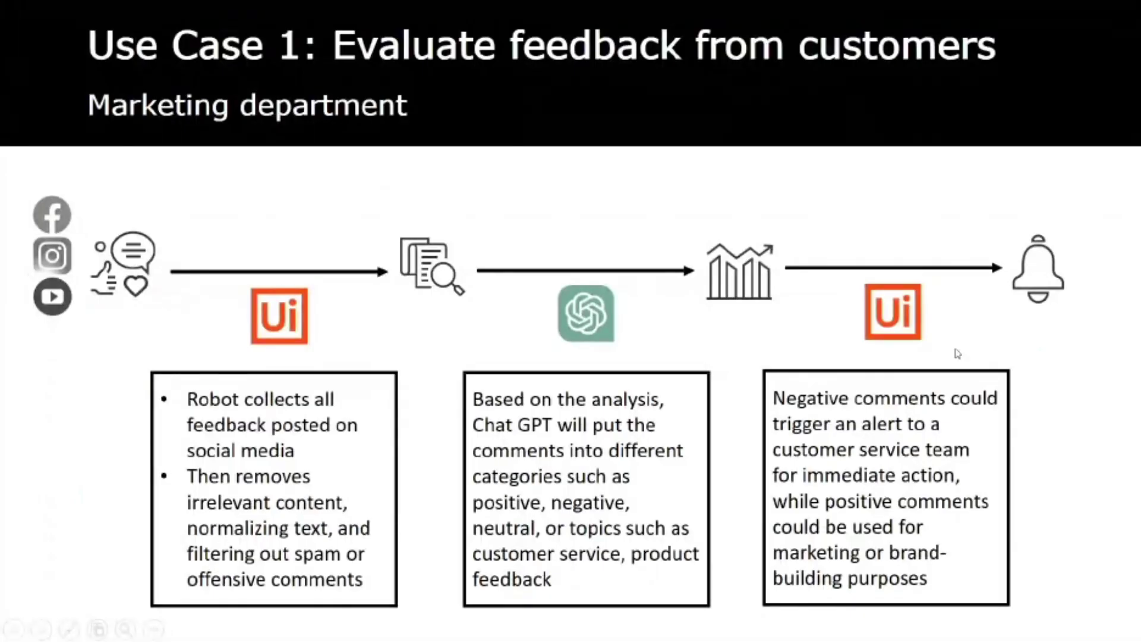
key("alt+Tab")
key("alt+Tab")
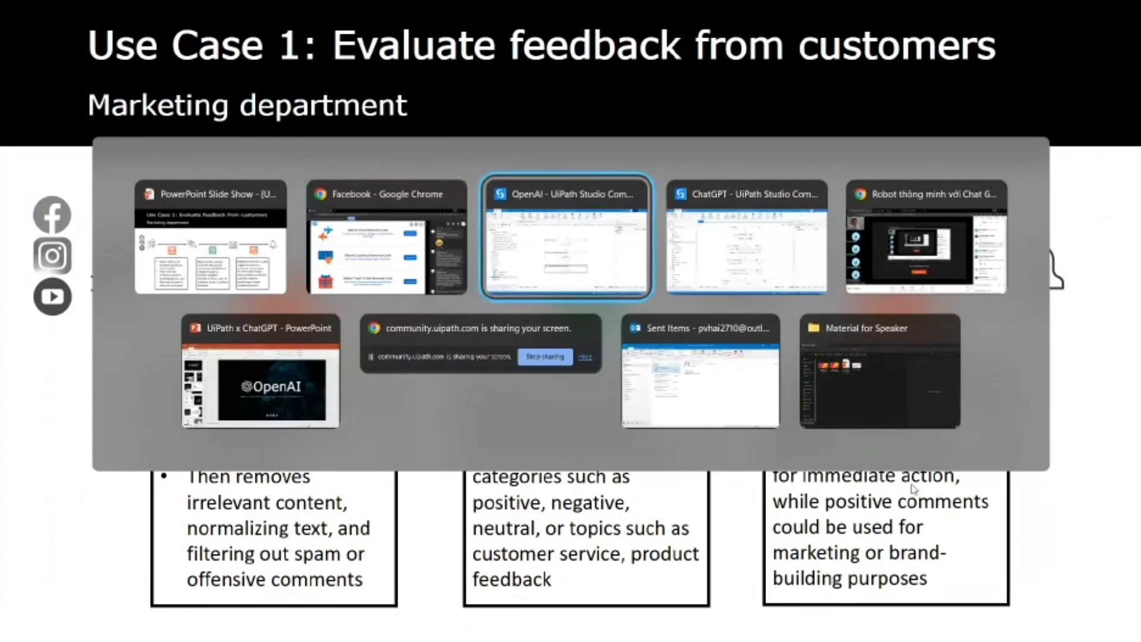
key("alt+Tab")
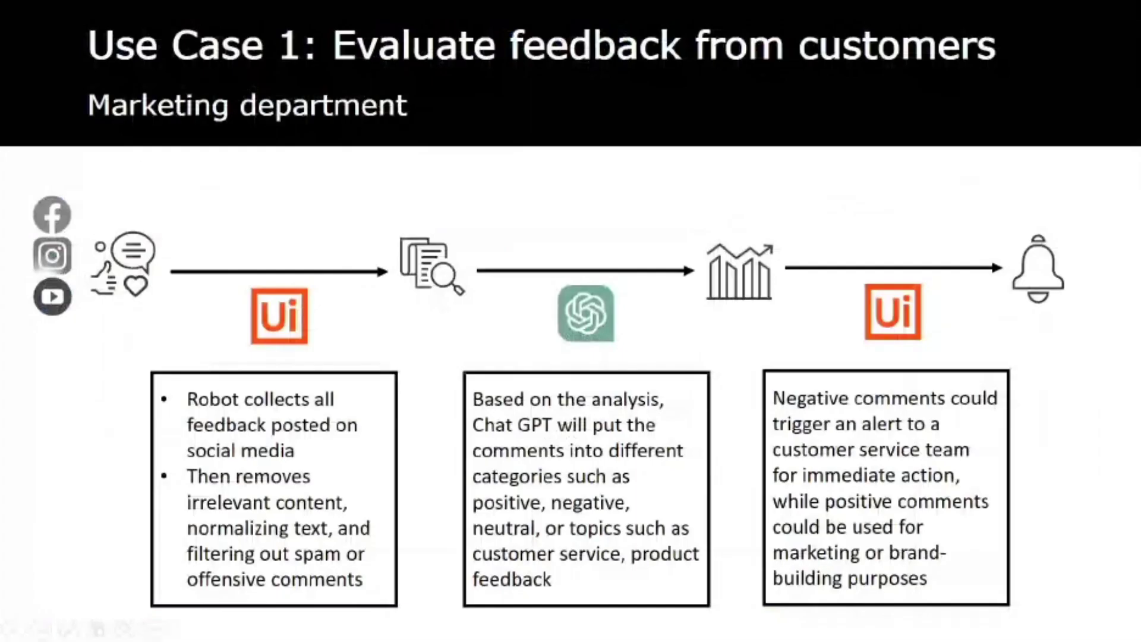
key("alt+Tab")
key("alt+Tab")
key("alt+Tab")
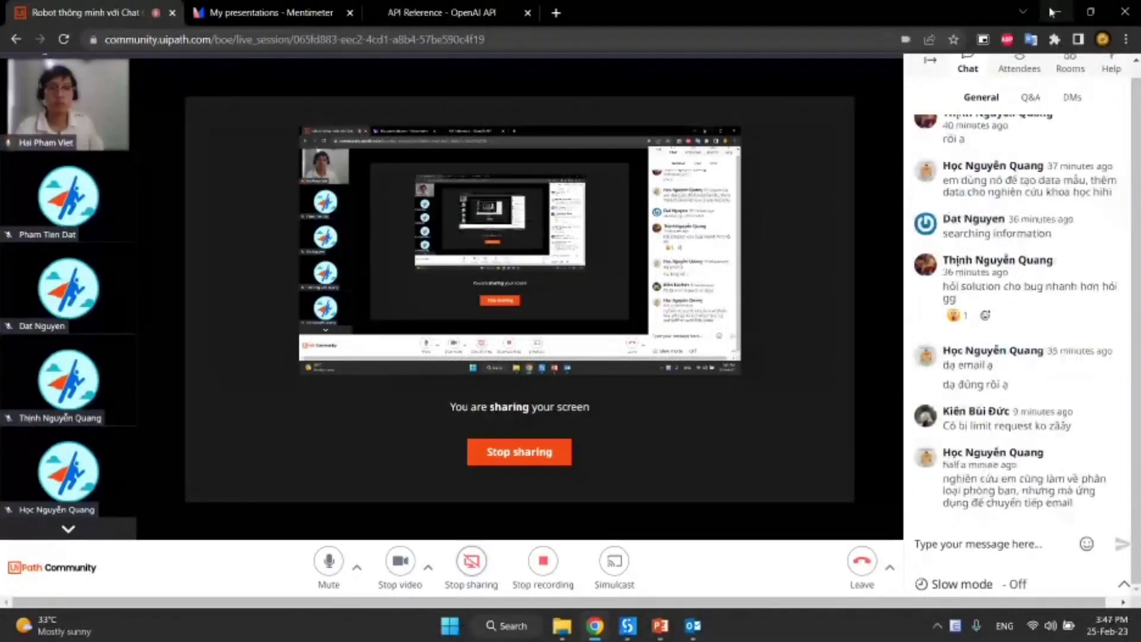
key("alt+Tab")
key("alt+Tab")
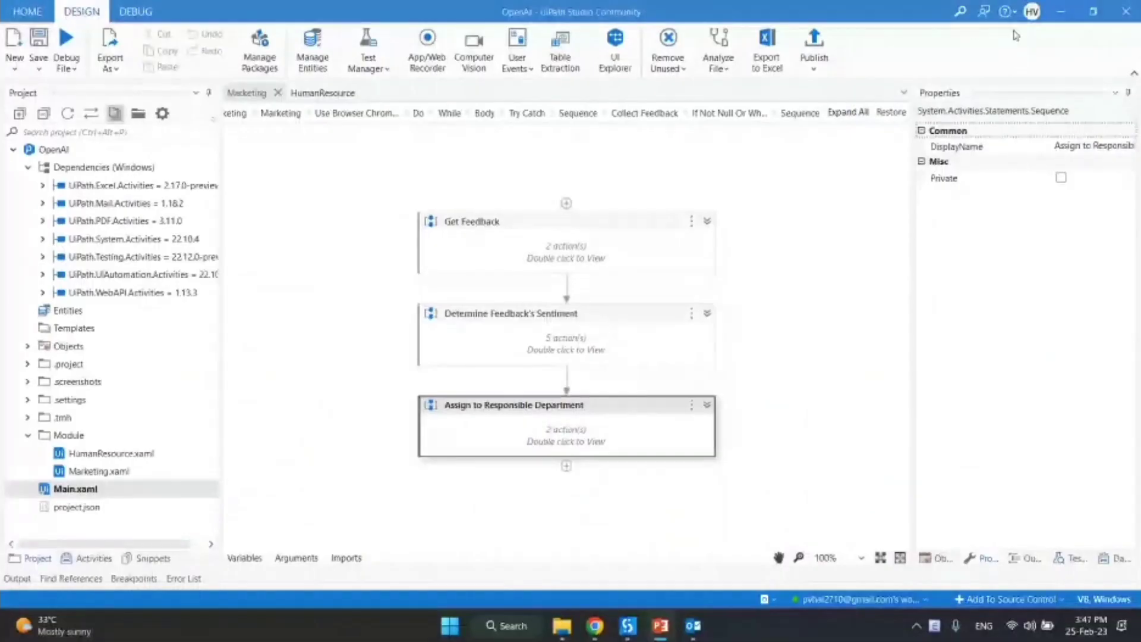
key("super+d")
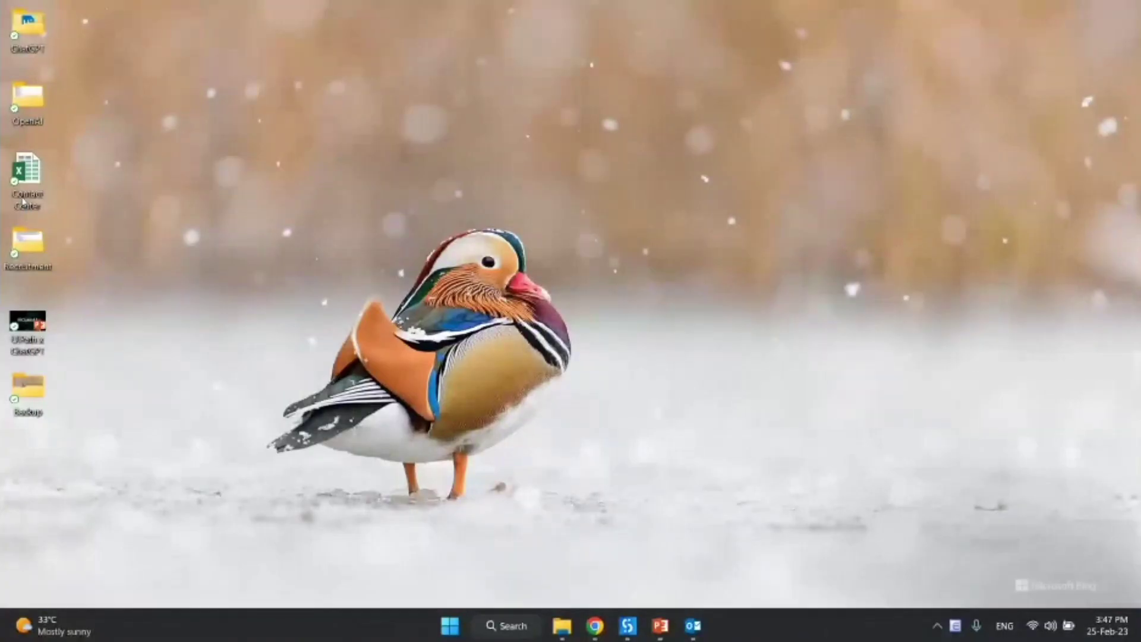
Open the Contact Center workbook from the desktop and left-align the comment text
double_click(25, 184)
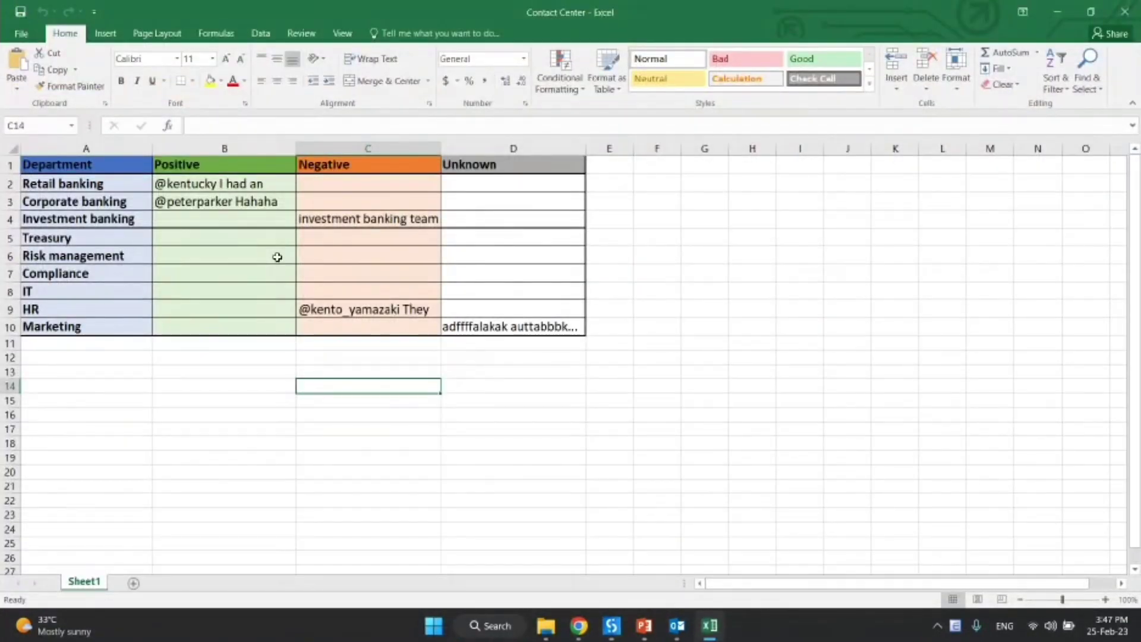
left_click(320, 217)
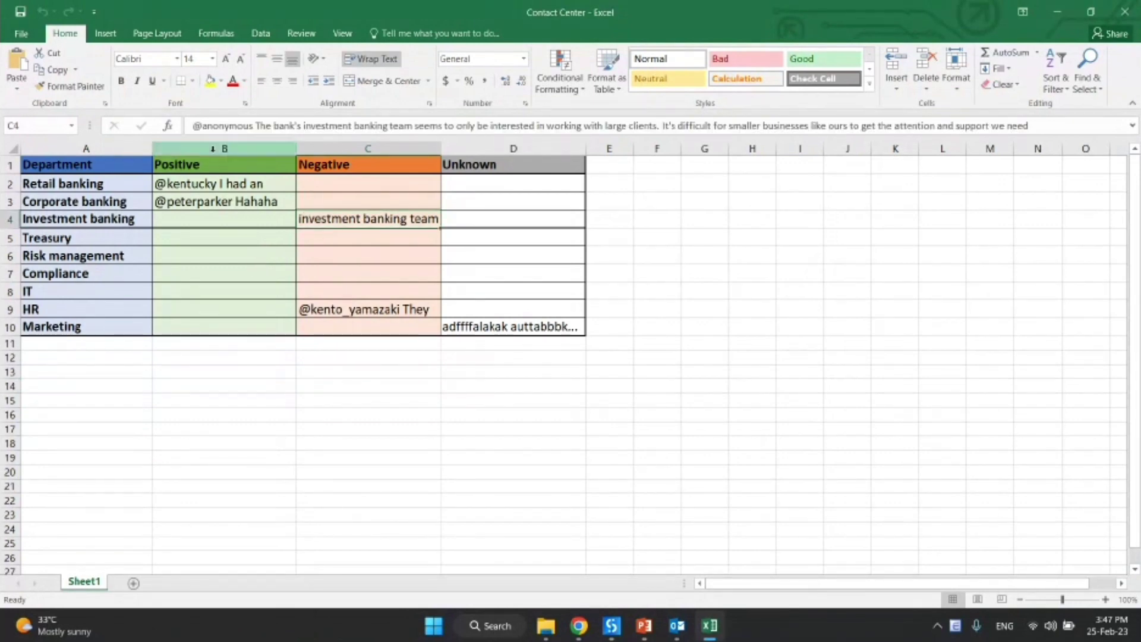
left_click(261, 81)
left_click(290, 233)
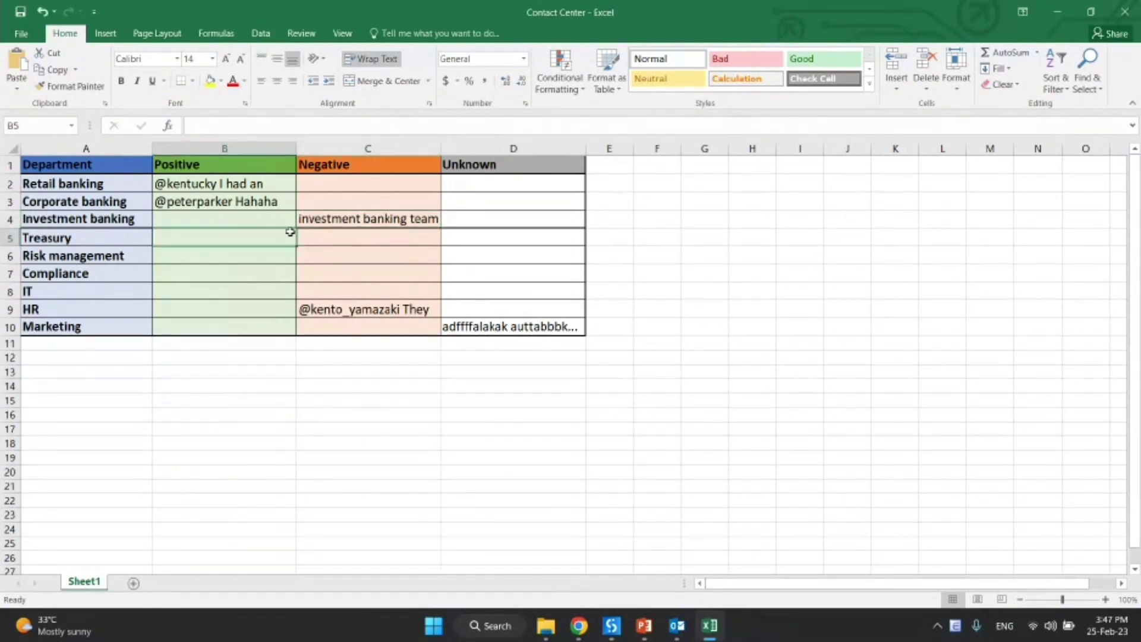
Examine the positive comments filed for the Retail banking and Corporate banking departments
left_click(191, 197)
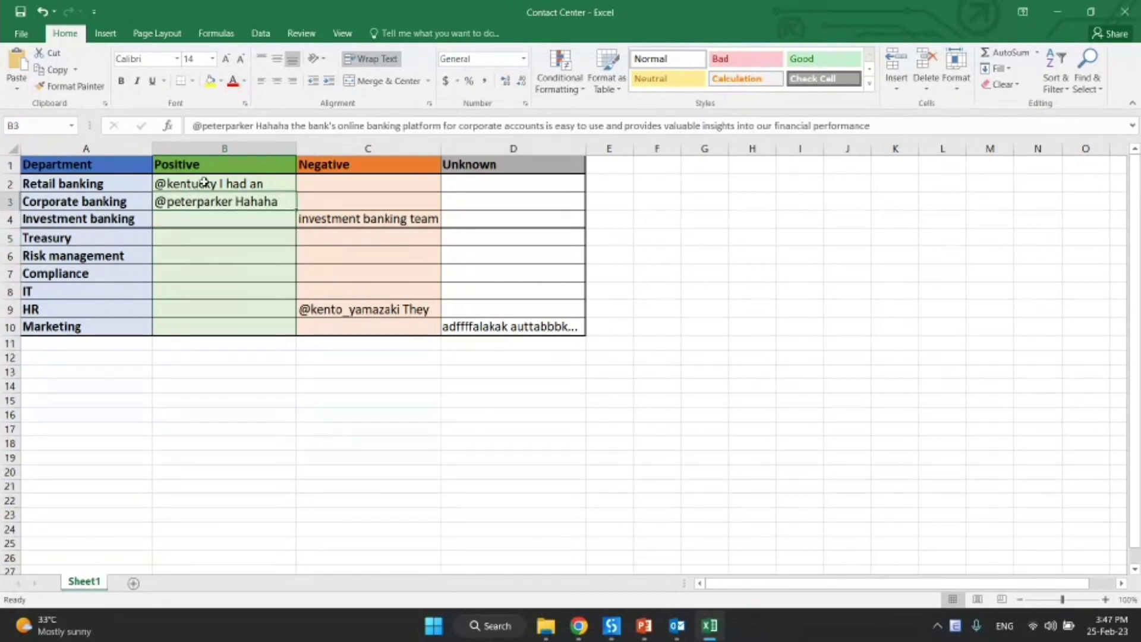
left_click(205, 182)
left_click(190, 216)
left_click(208, 202)
left_click(207, 184)
left_click(113, 186)
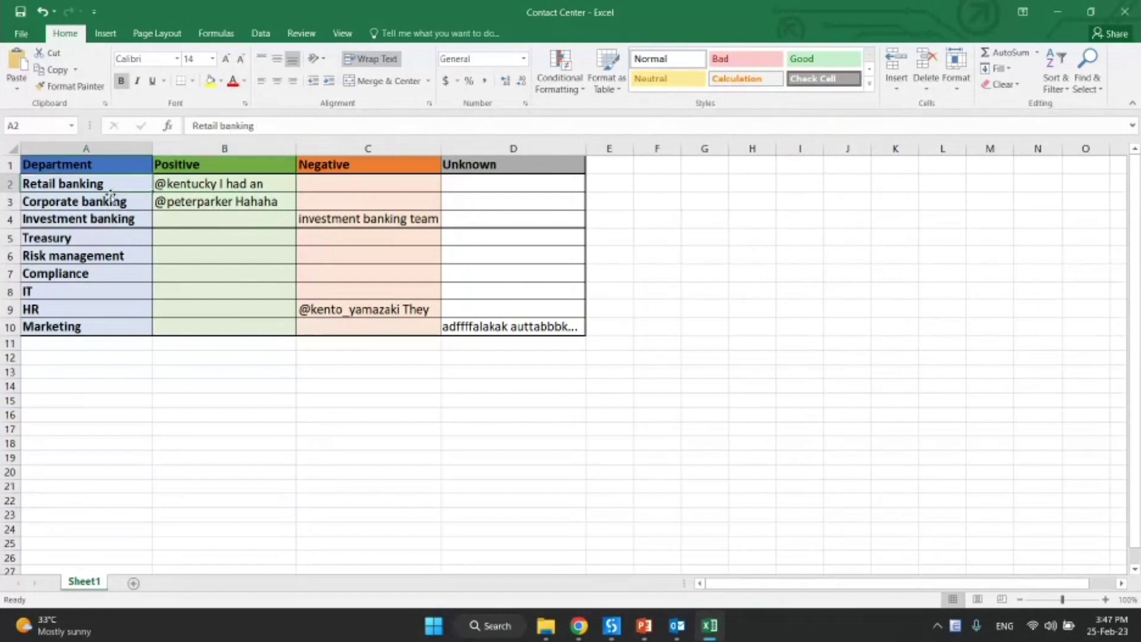
left_click(99, 204)
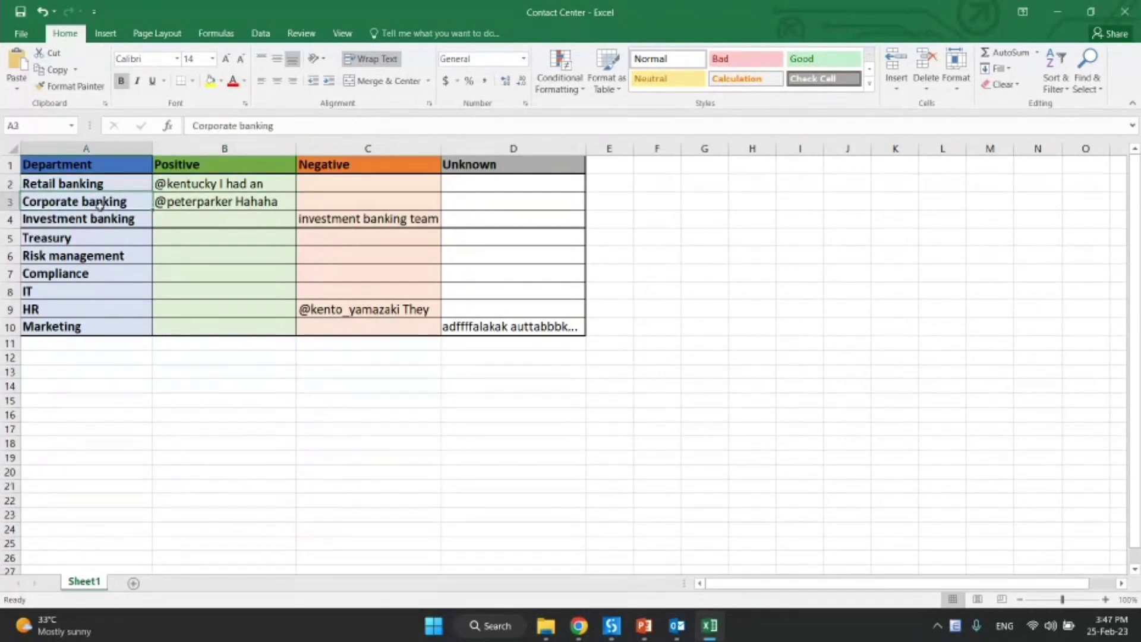
left_click(106, 187)
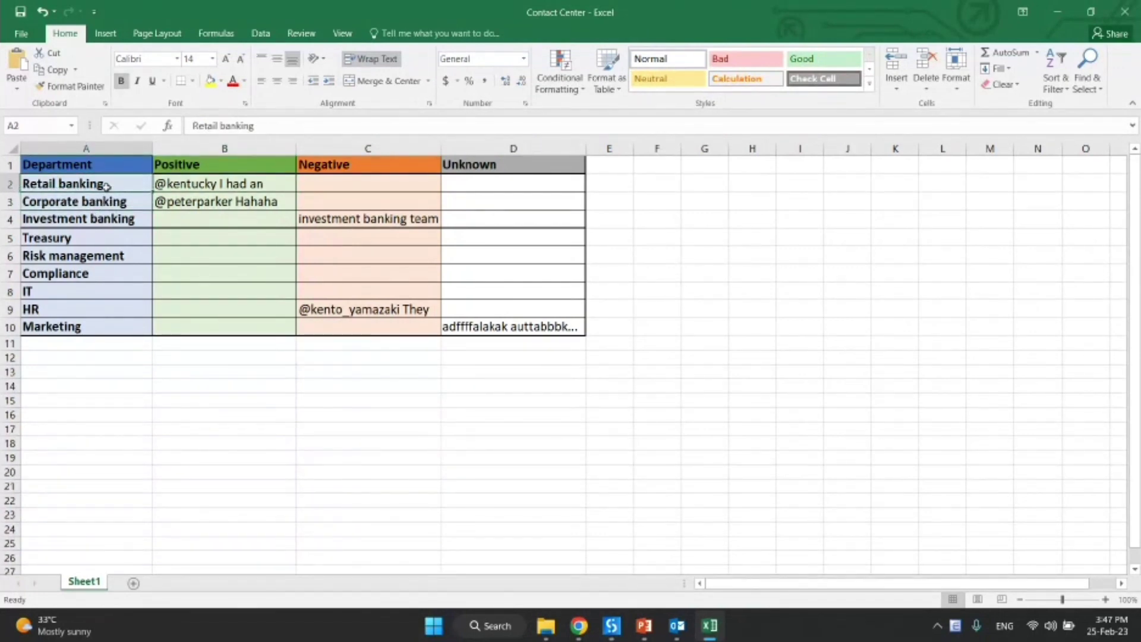
left_click(181, 201)
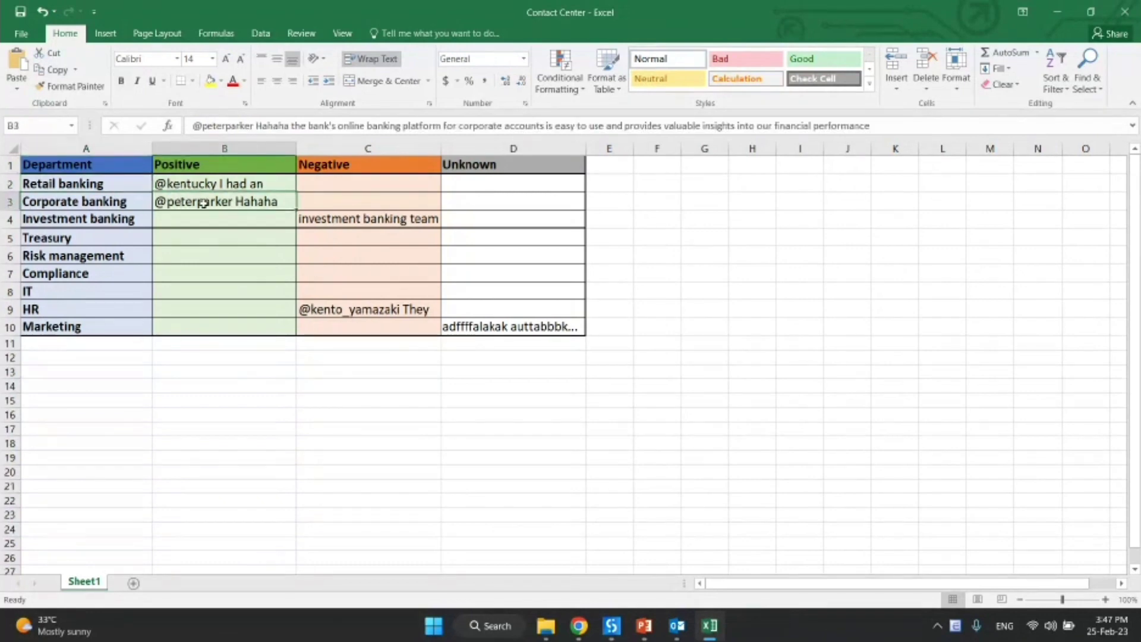
Read the negative comments for Investment banking and HR and the unknown comment for Marketing
left_click(368, 215)
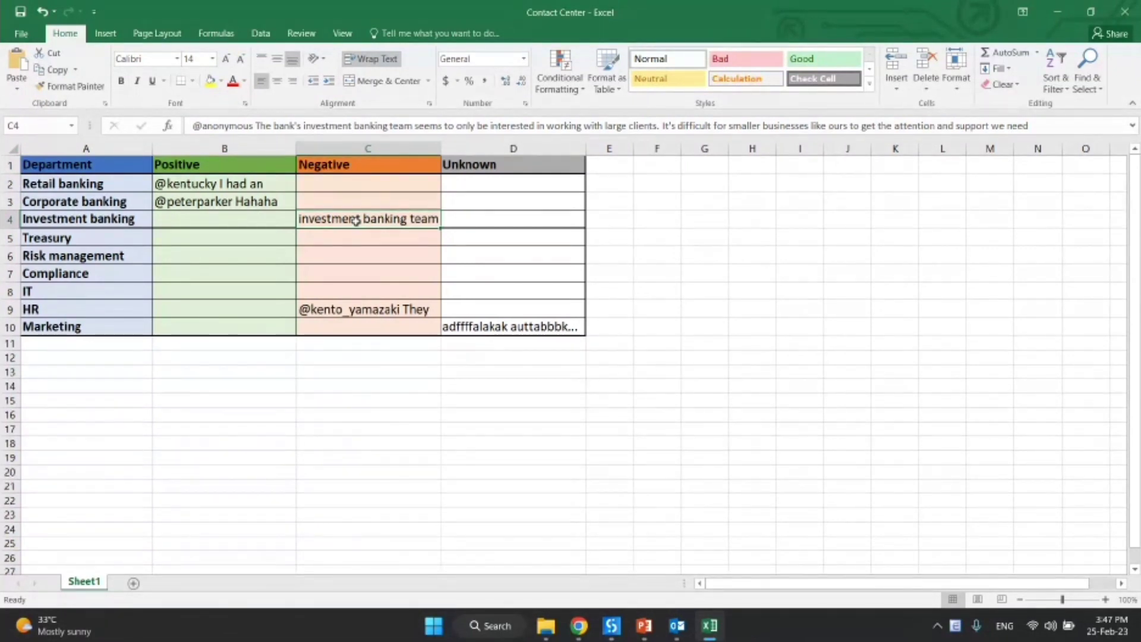
left_click(365, 309)
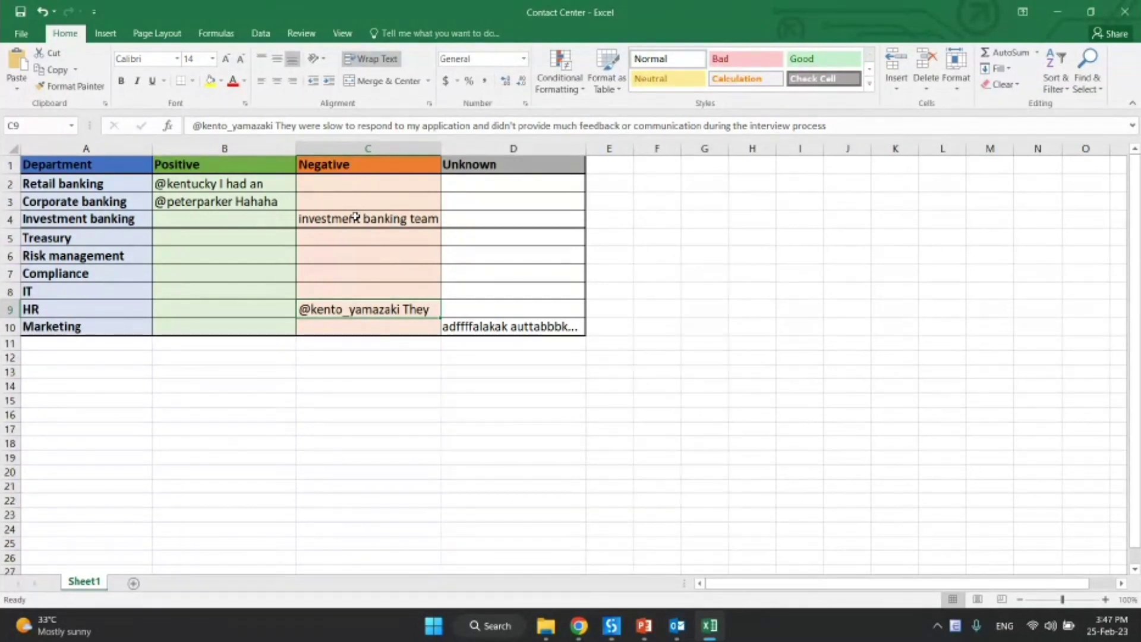
left_click(476, 324)
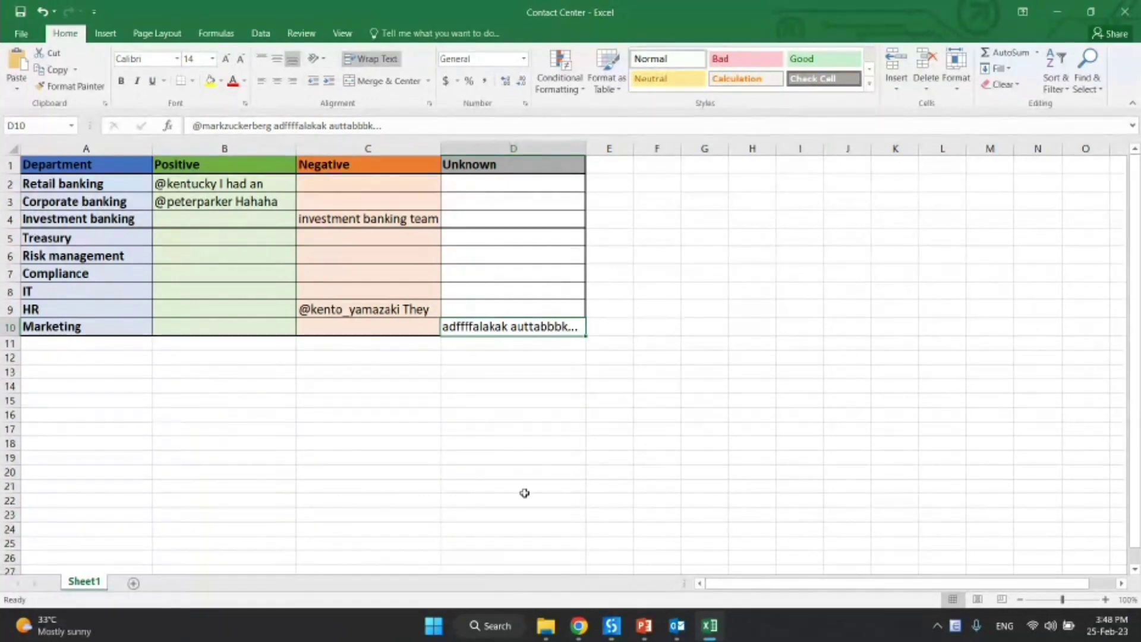
Switch to the Facebook window, close the photo view and show the start of the UiBank Vietnam page
mouse_move(578, 624)
left_click(469, 553)
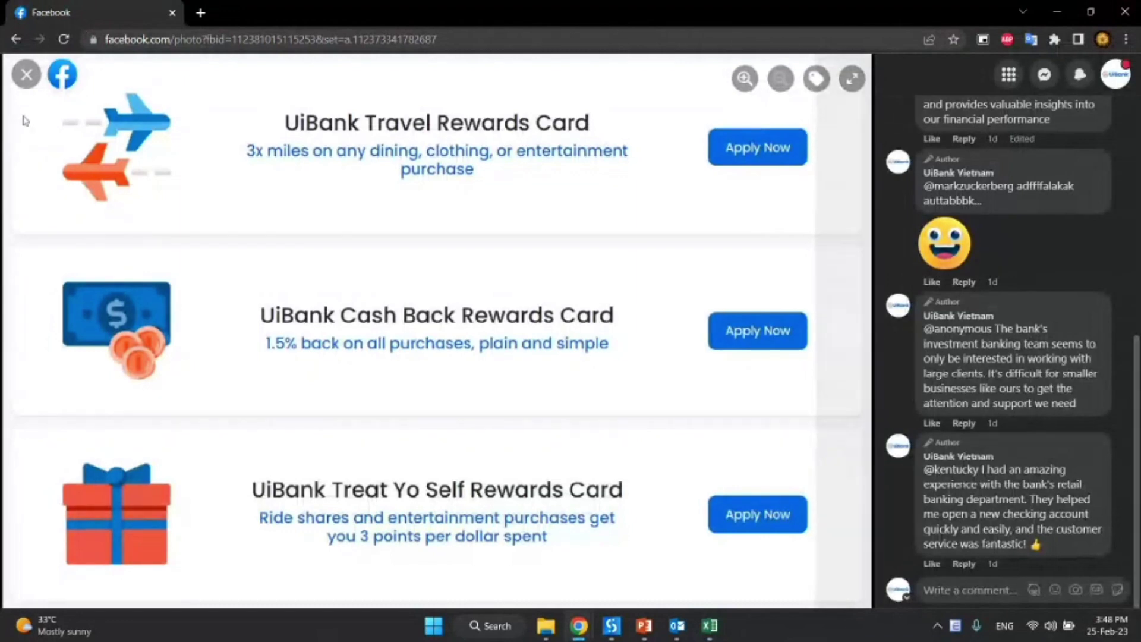
left_click(26, 74)
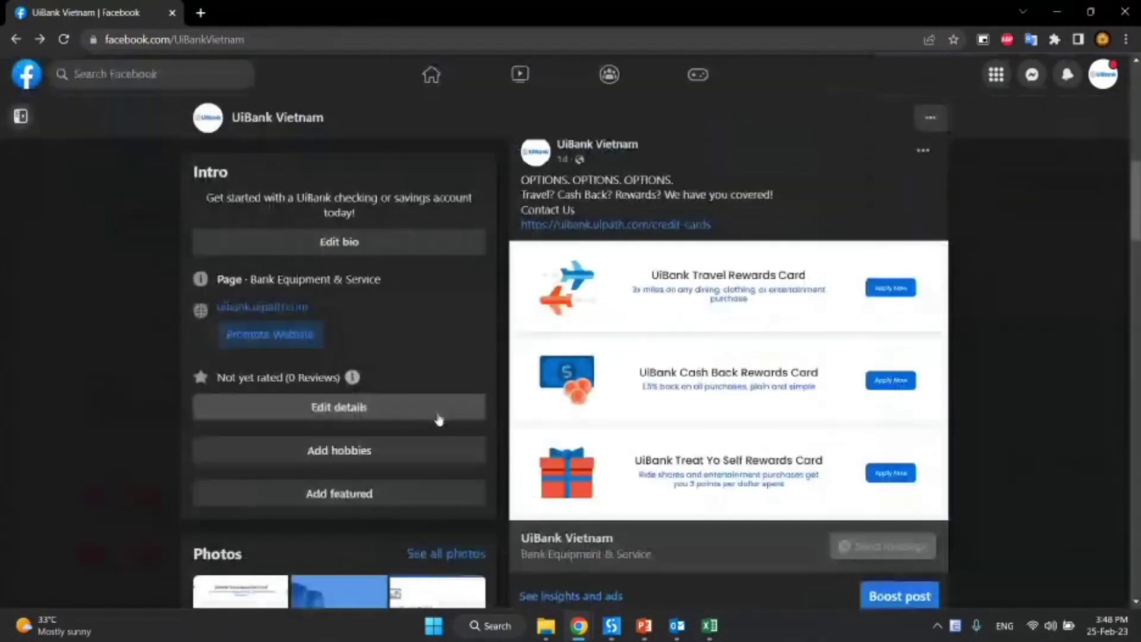
scroll(478, 400, "up", 4)
scroll(482, 399, "up", 3)
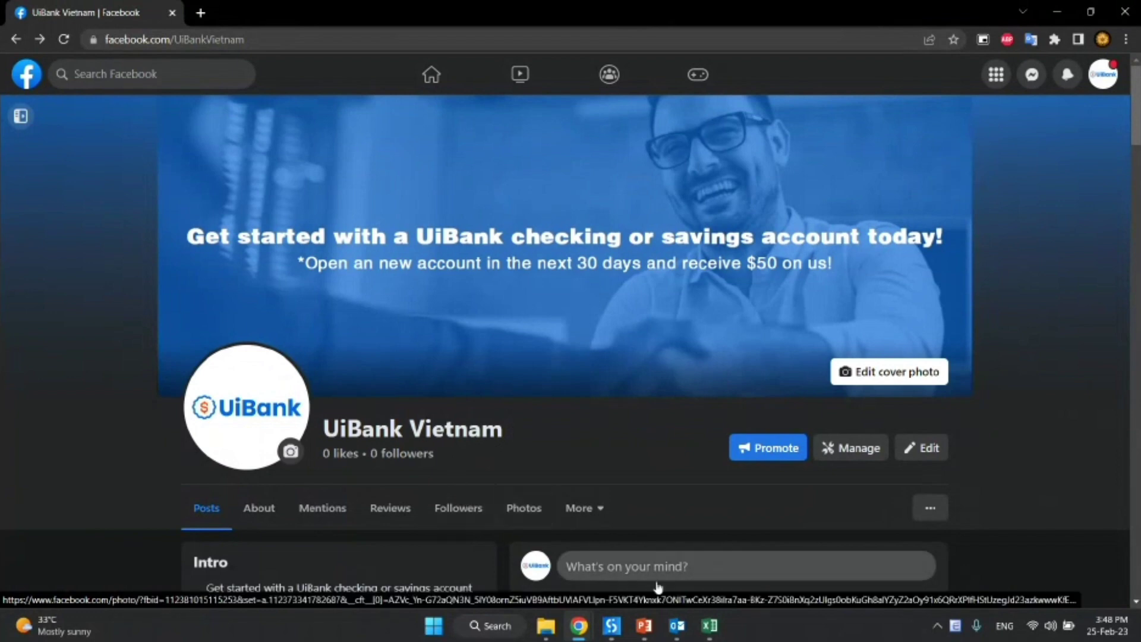
Return to the Contact Center workbook and review the negative HR comment and the positive Corporate banking comment
key("alt+Tab")
left_click(369, 310)
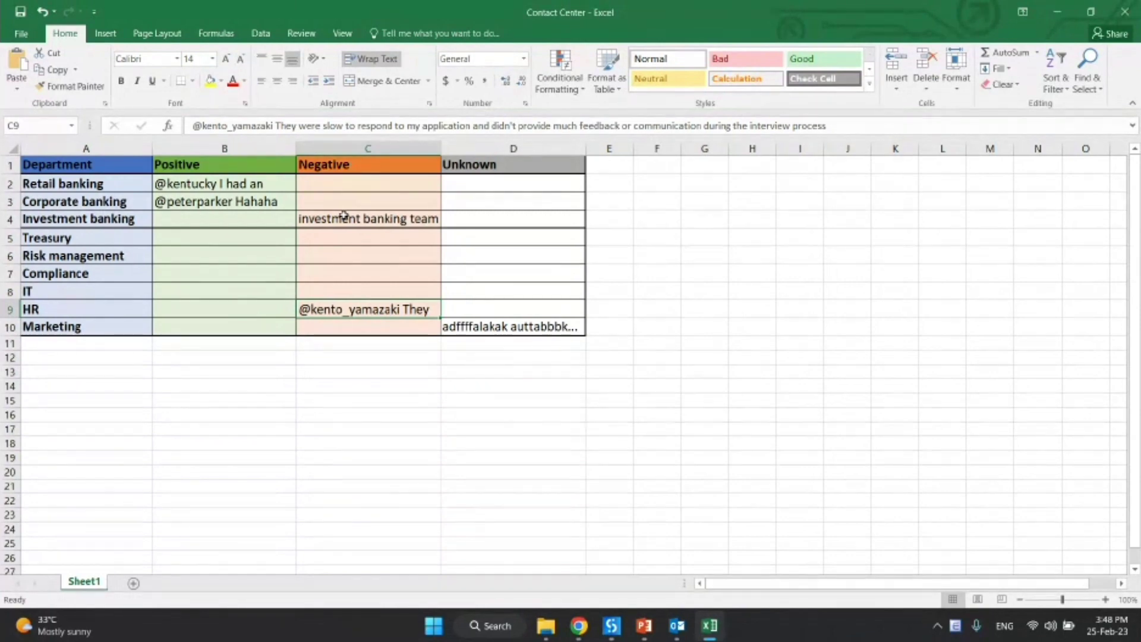
left_click(257, 202)
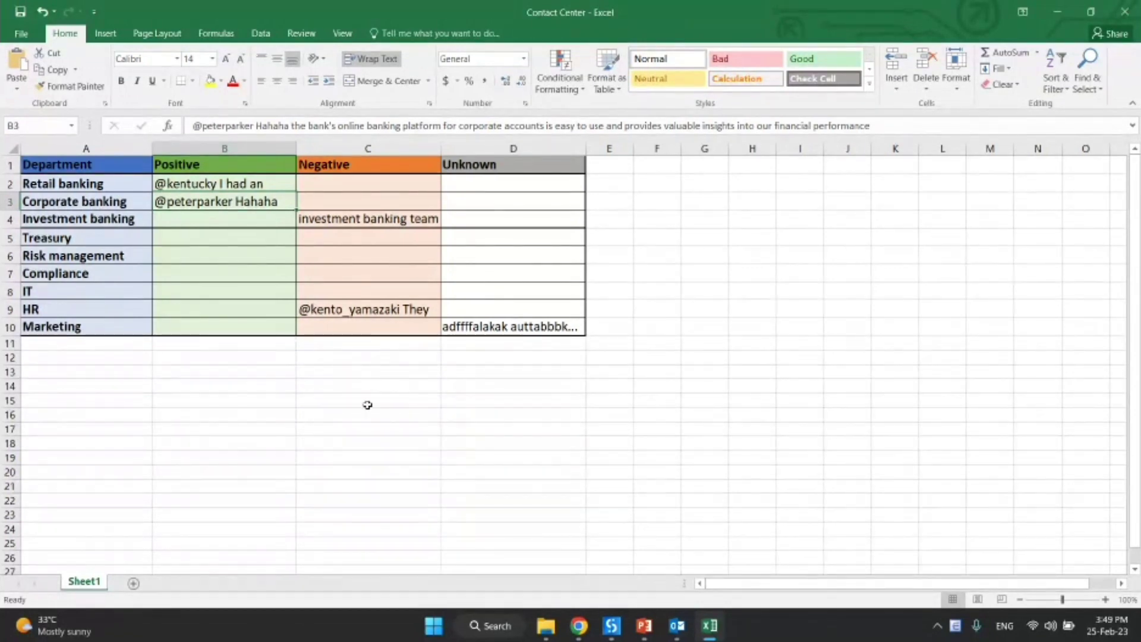
Check the chat of the UiPath Community live session in Chrome, then minimize its window
mouse_move(583, 637)
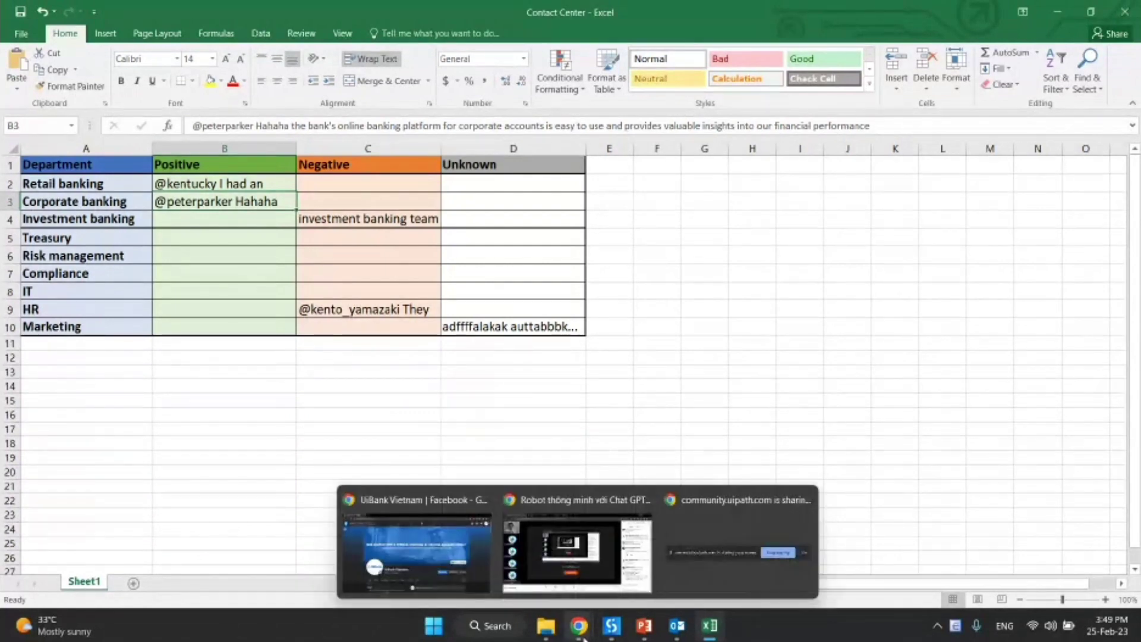
left_click(577, 553)
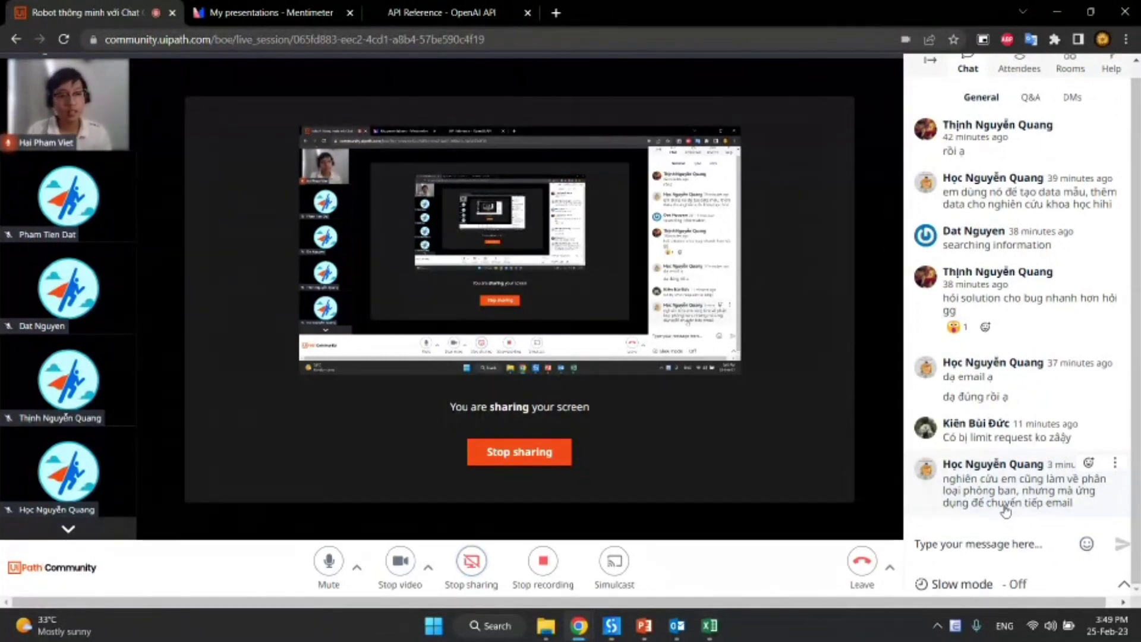
left_click(1049, 9)
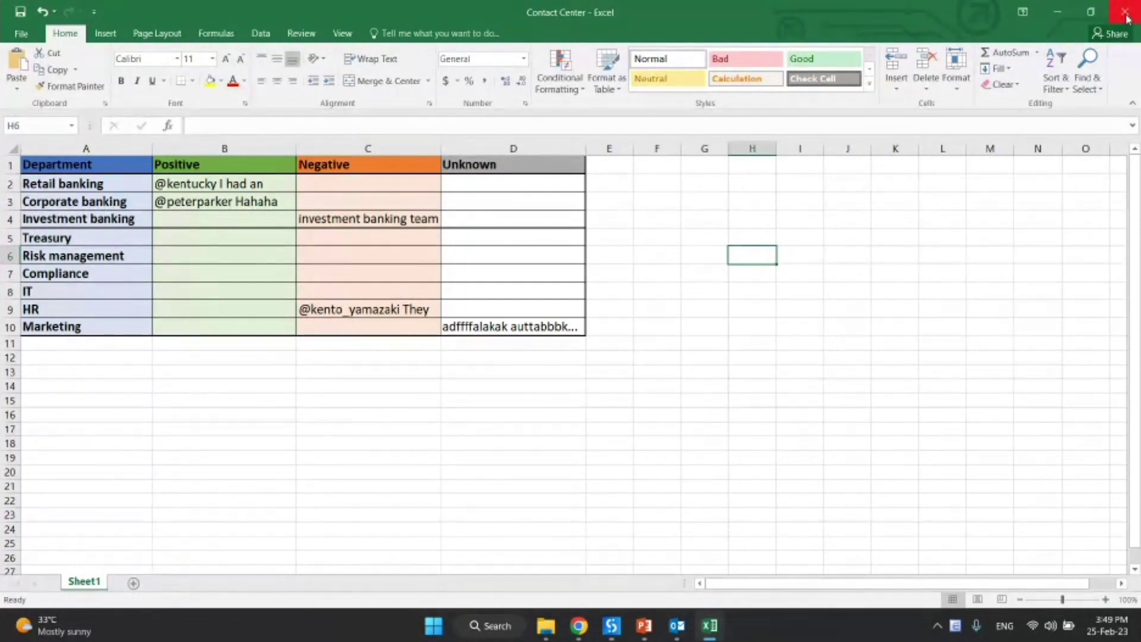
Close the Contact Center workbook and save its changes
left_click(1127, 18)
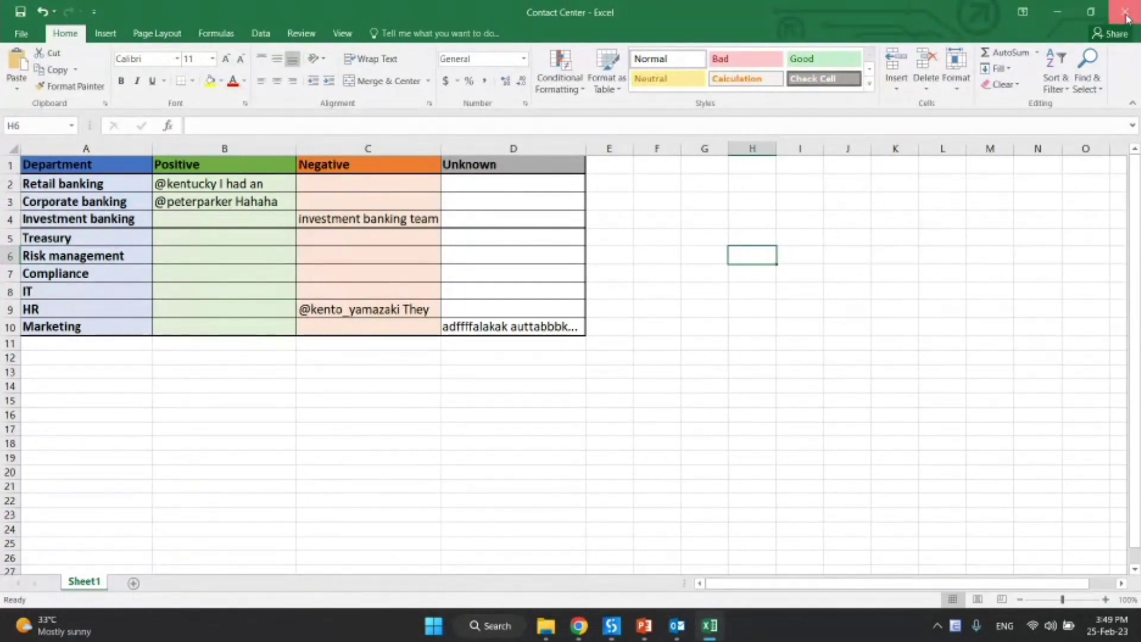
left_click(529, 334)
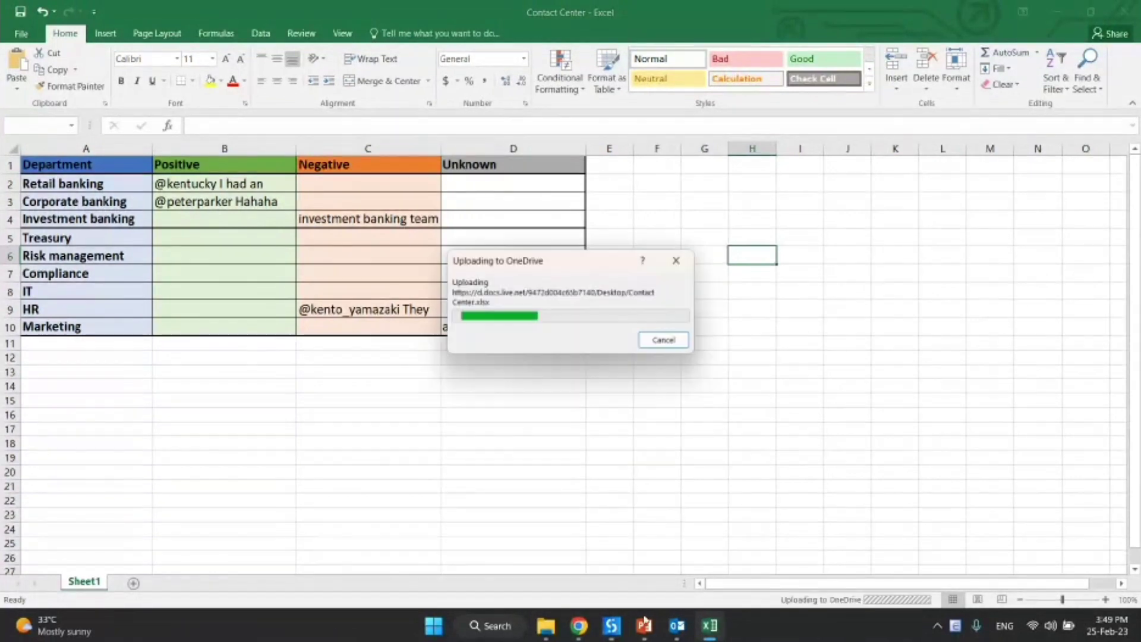
mouse_move(646, 634)
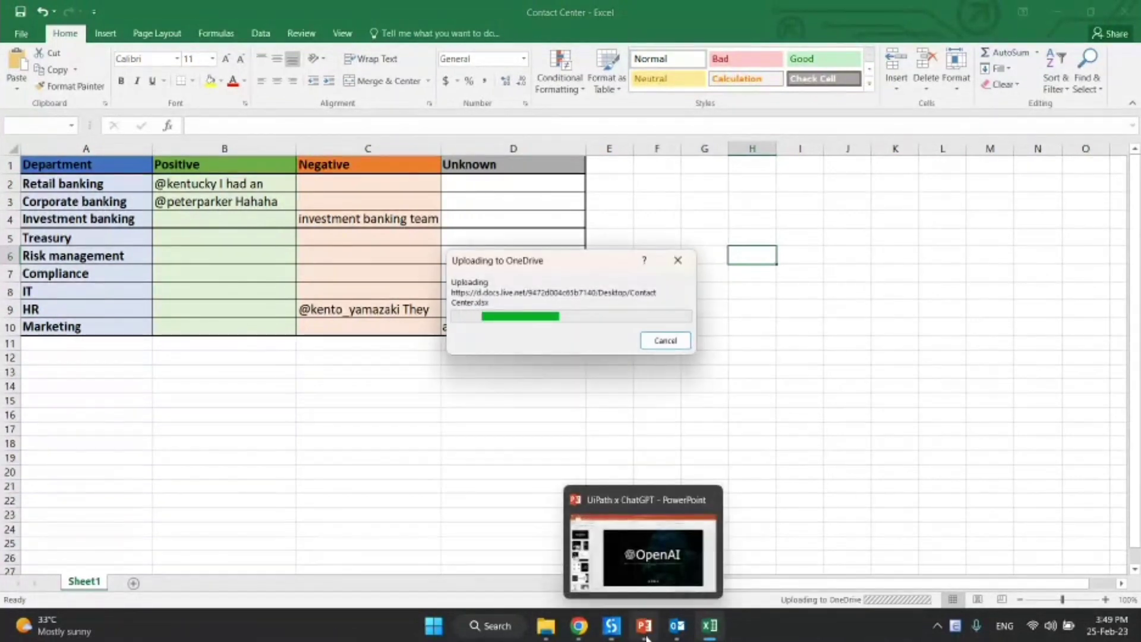